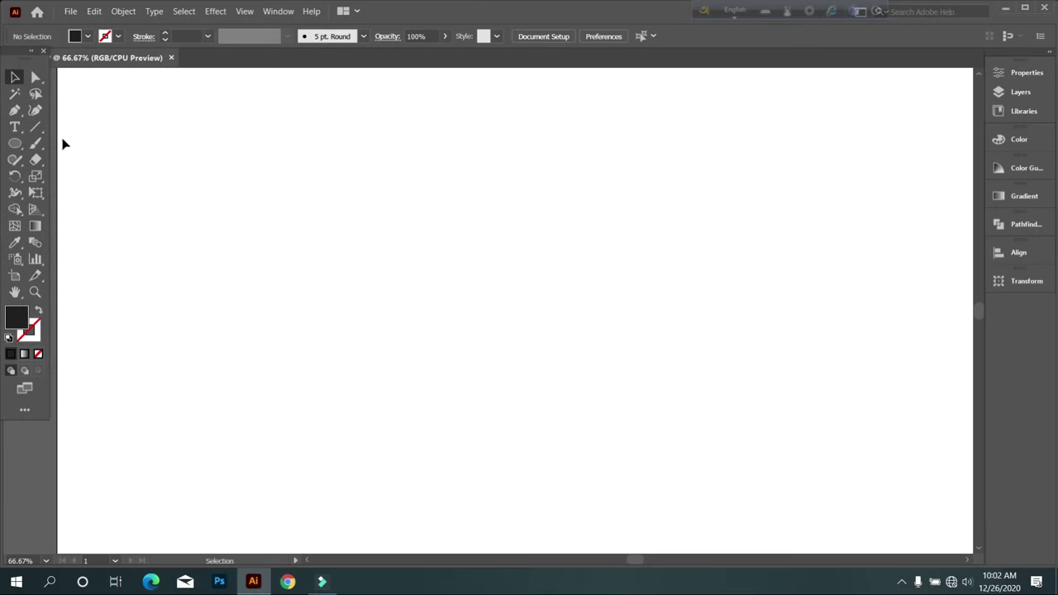
- Draw a vertical line right of the artboard centre and give it a black fill
click(34, 126)
drag(689, 206, 657, 451)
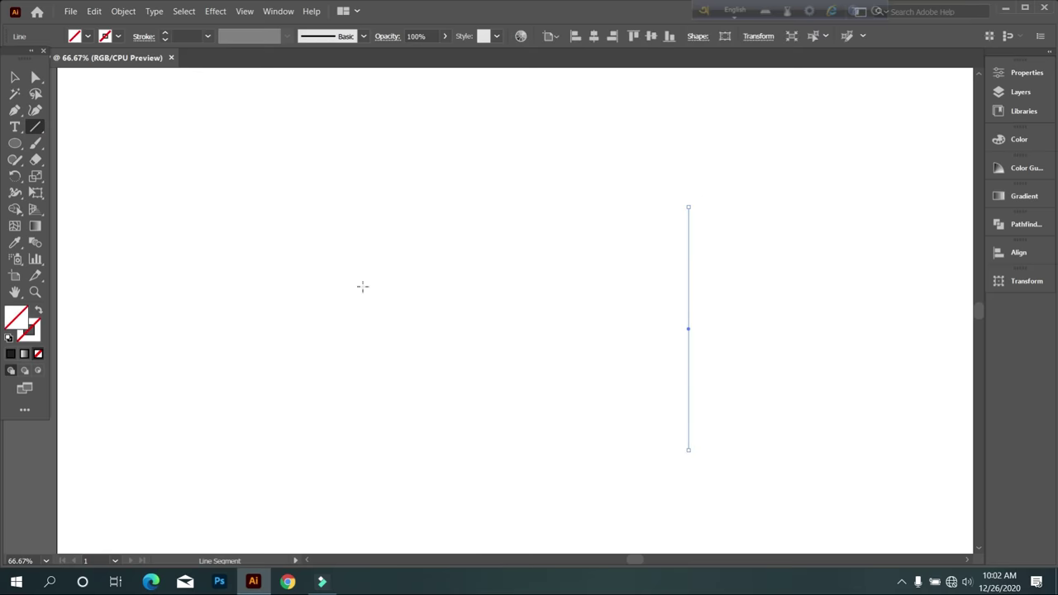
click(86, 37)
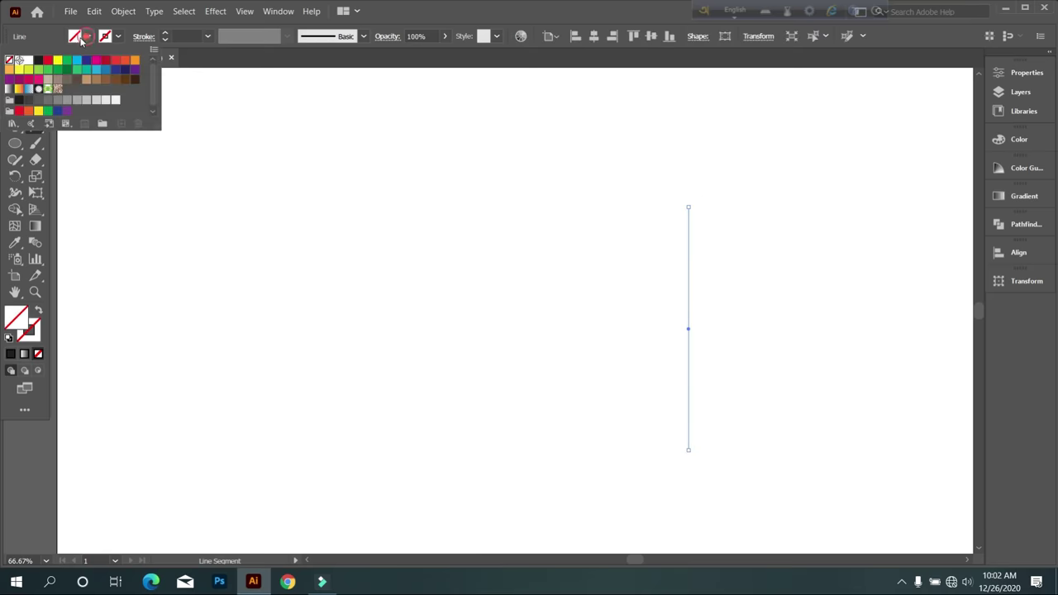
click(38, 61)
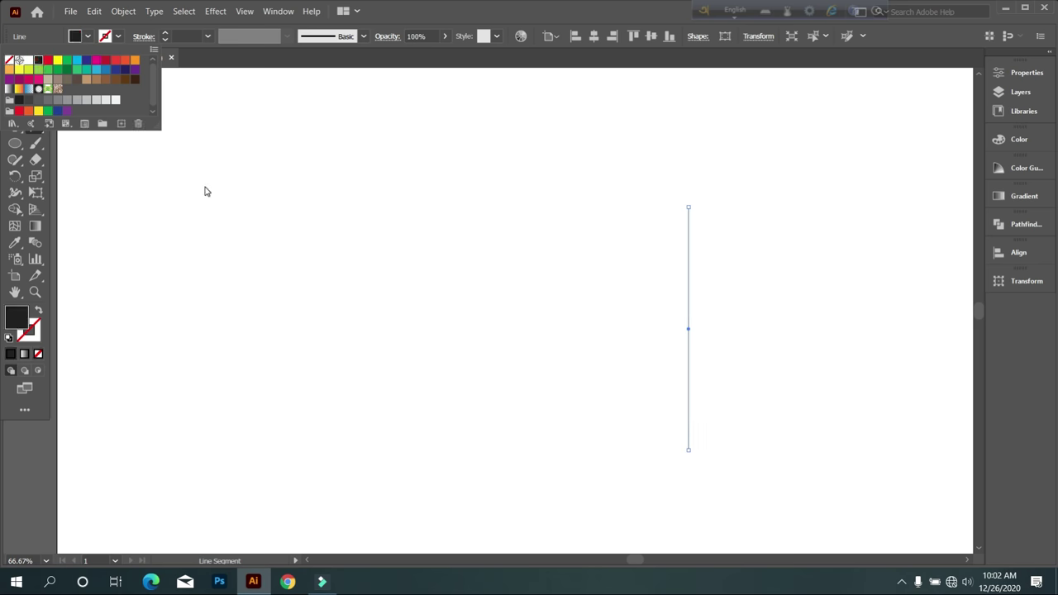
click(205, 189)
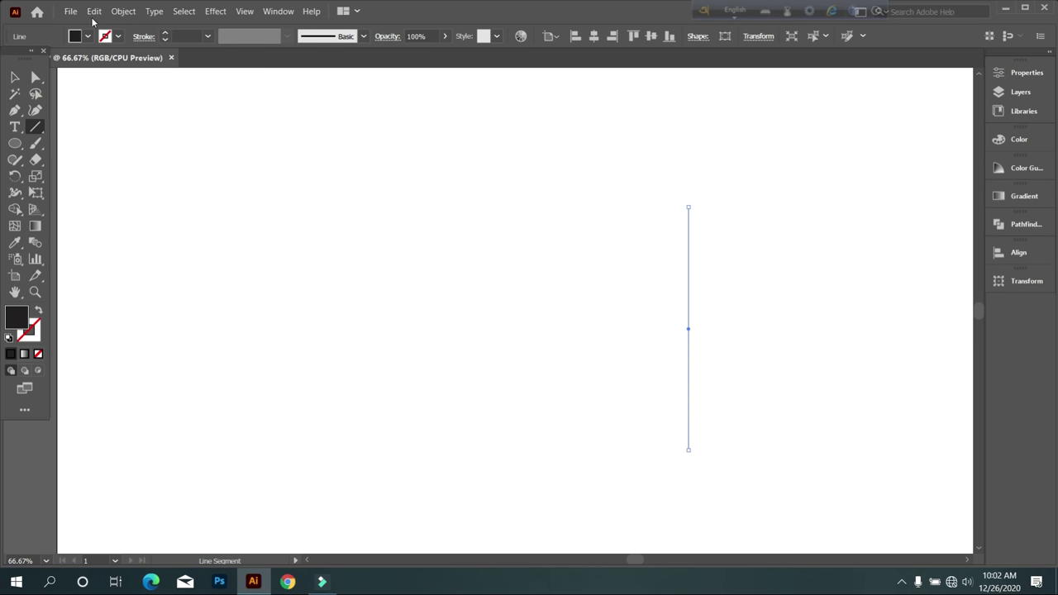
- Copy the line and paste the copy in front of the original
click(94, 11)
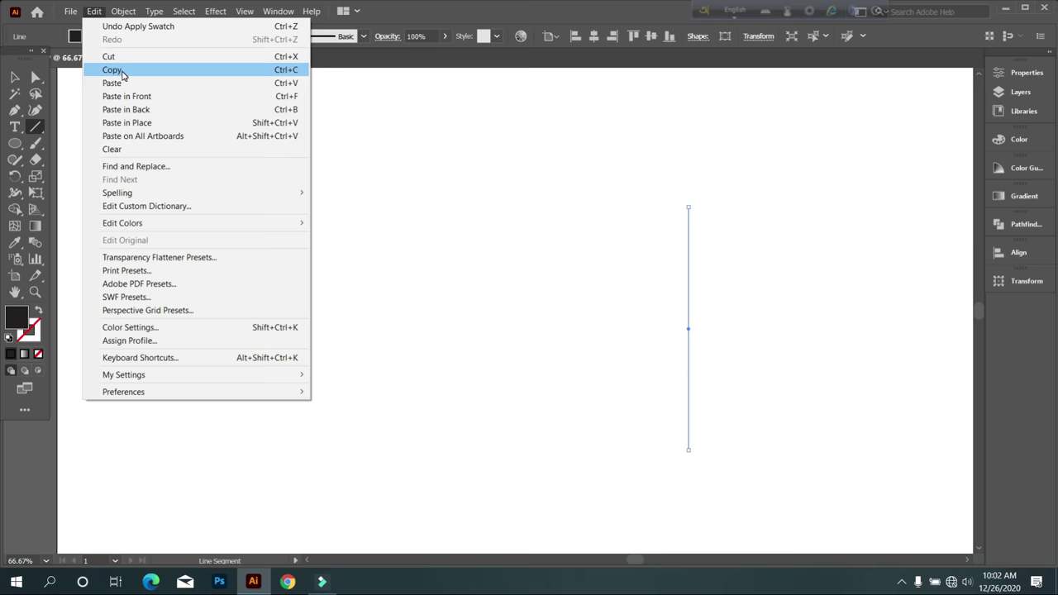
click(121, 73)
click(94, 11)
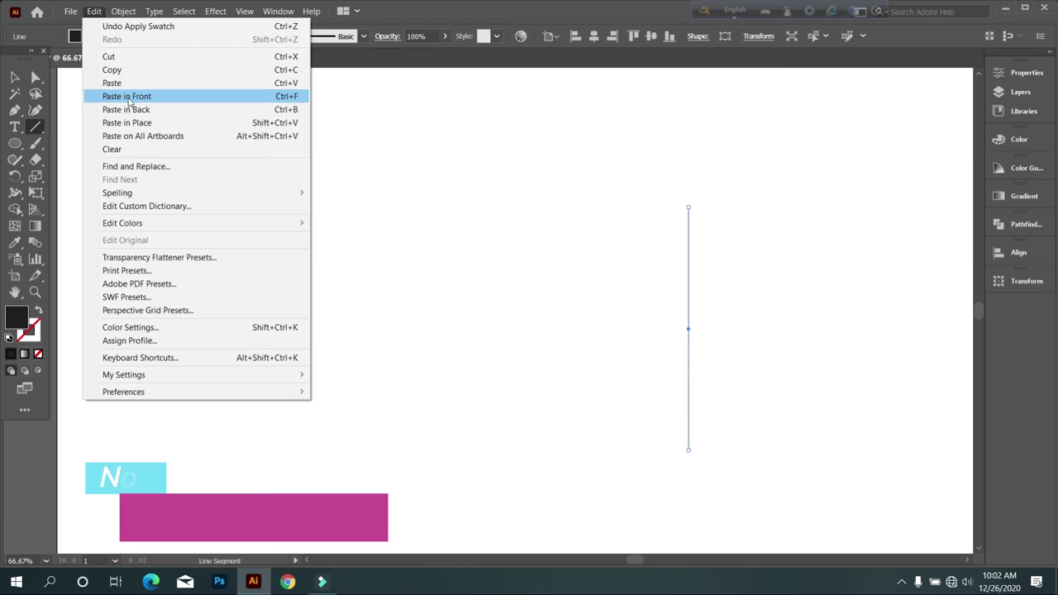
click(136, 126)
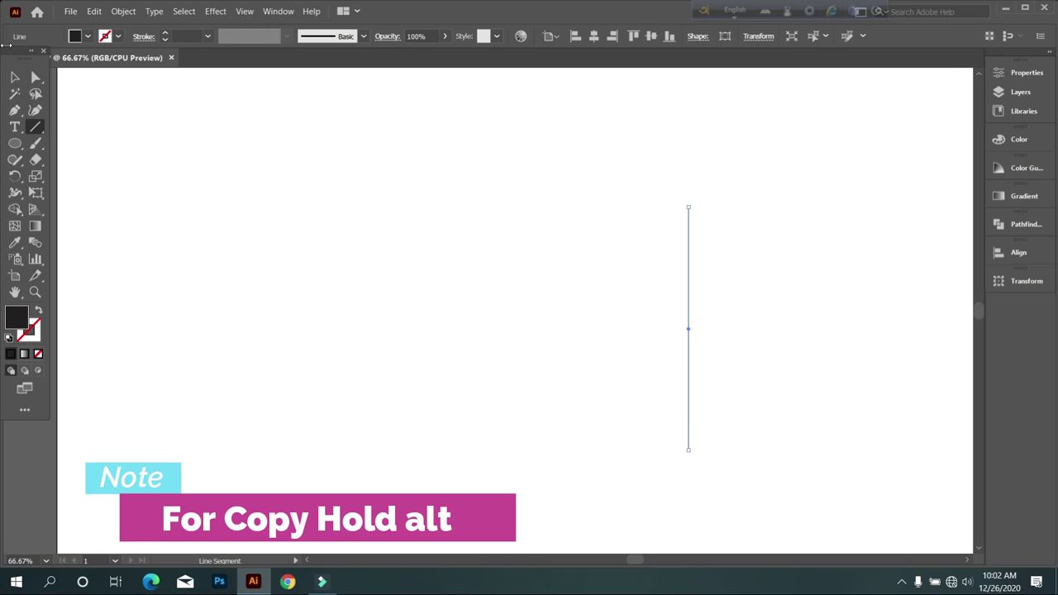
click(16, 76)
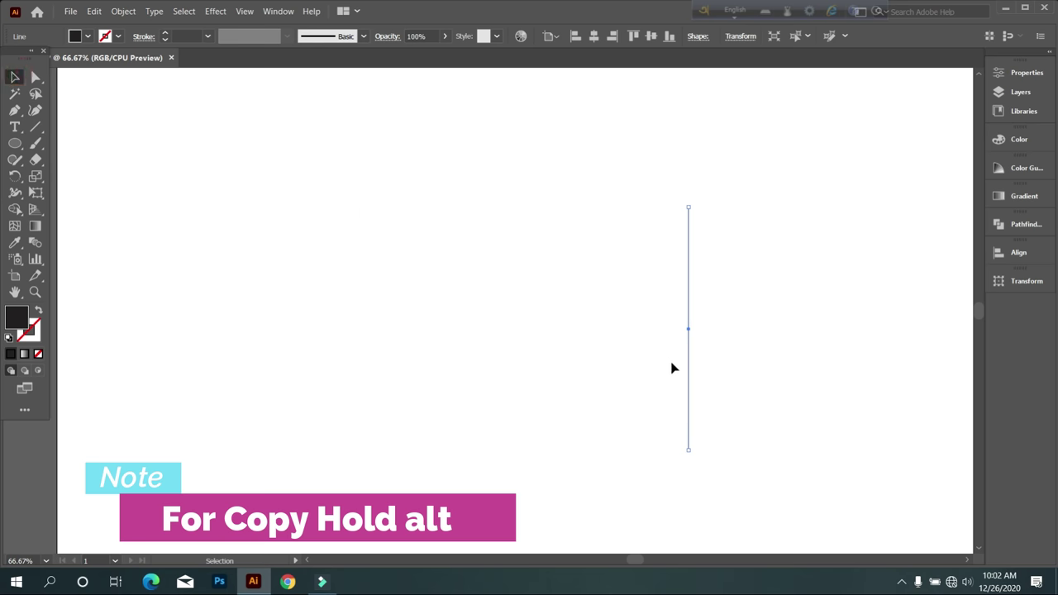
- Alt-drag a copy of the line slightly left, then repeat it four times with Ctrl+D
alt+drag(687, 377, 671, 379)
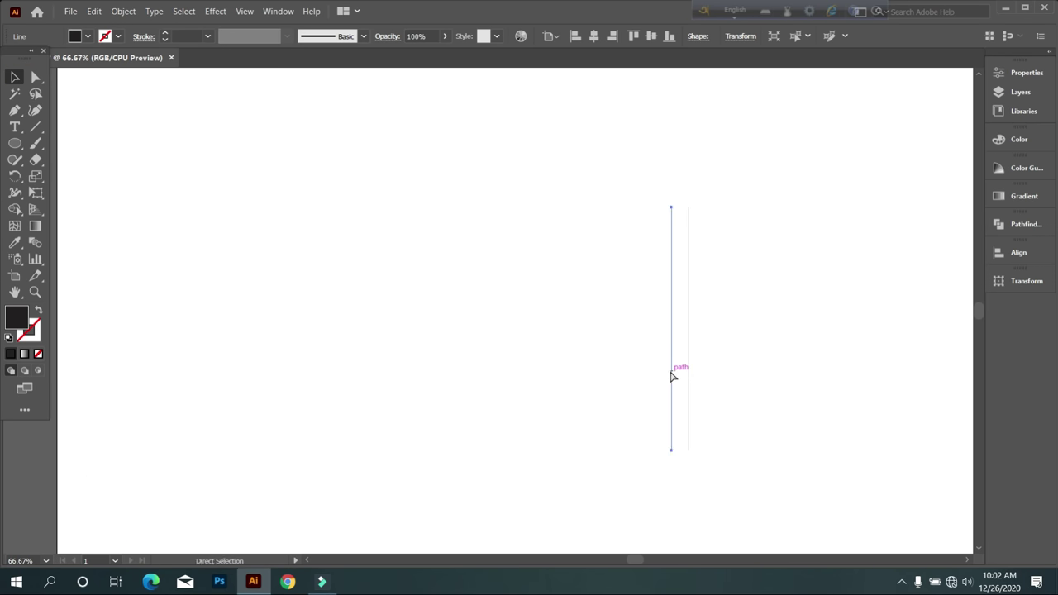
key(ctrl+d)
key(ctrl+d)
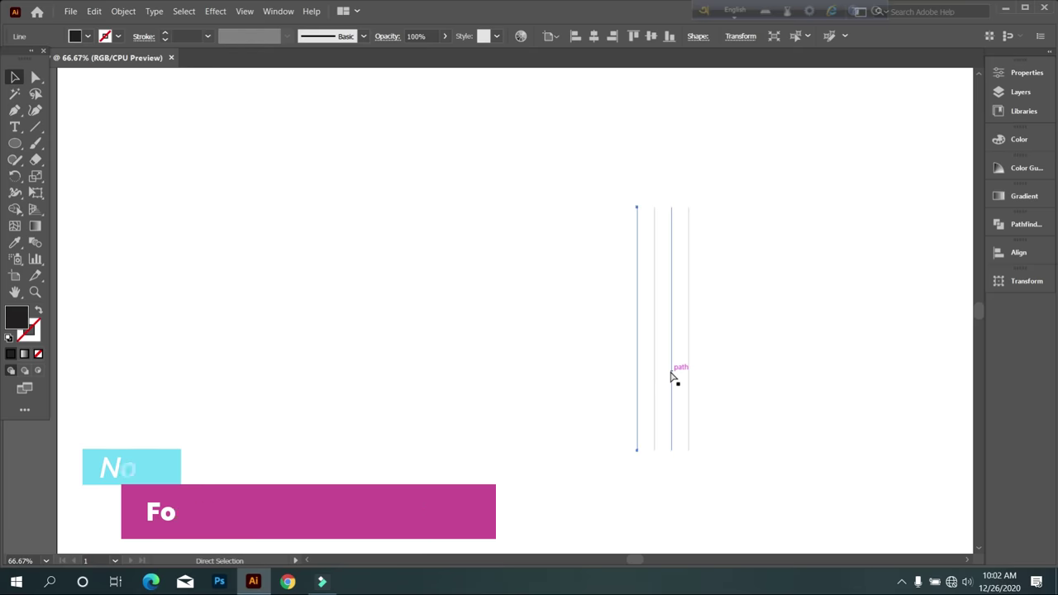
key(ctrl+d)
key(ctrl+d)
key(ctrl+d)
key(ctrl+d)
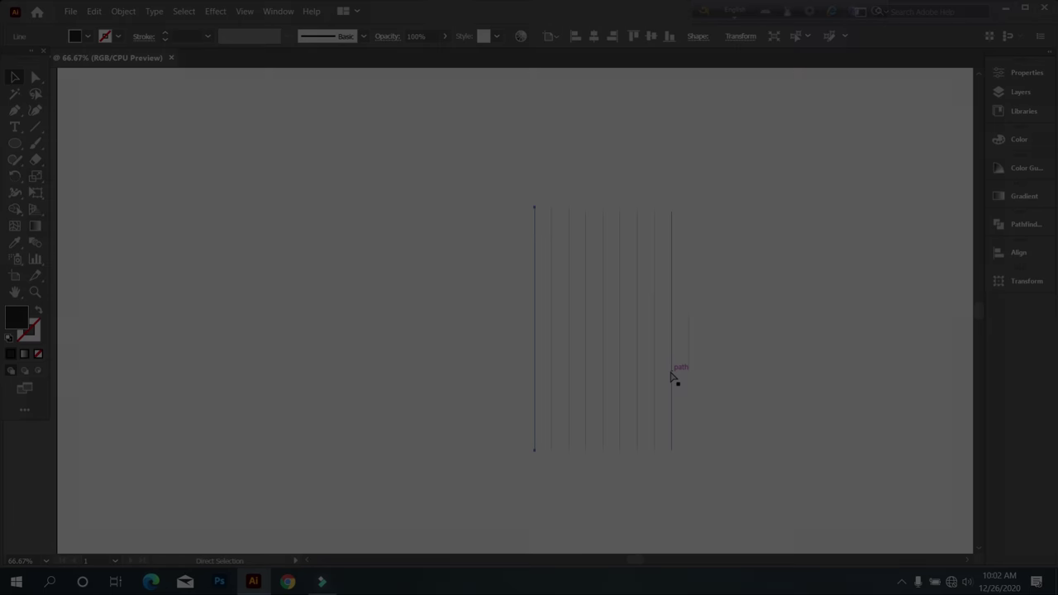
key(ctrl+d)
key(ctrl+d)
key(ctrl+d)
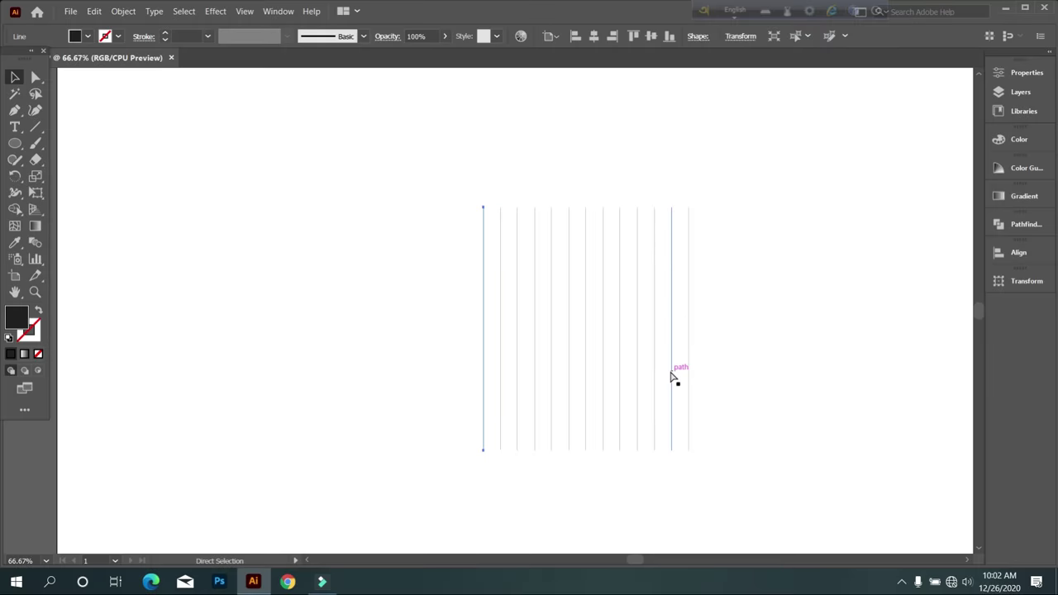
key(ctrl+d)
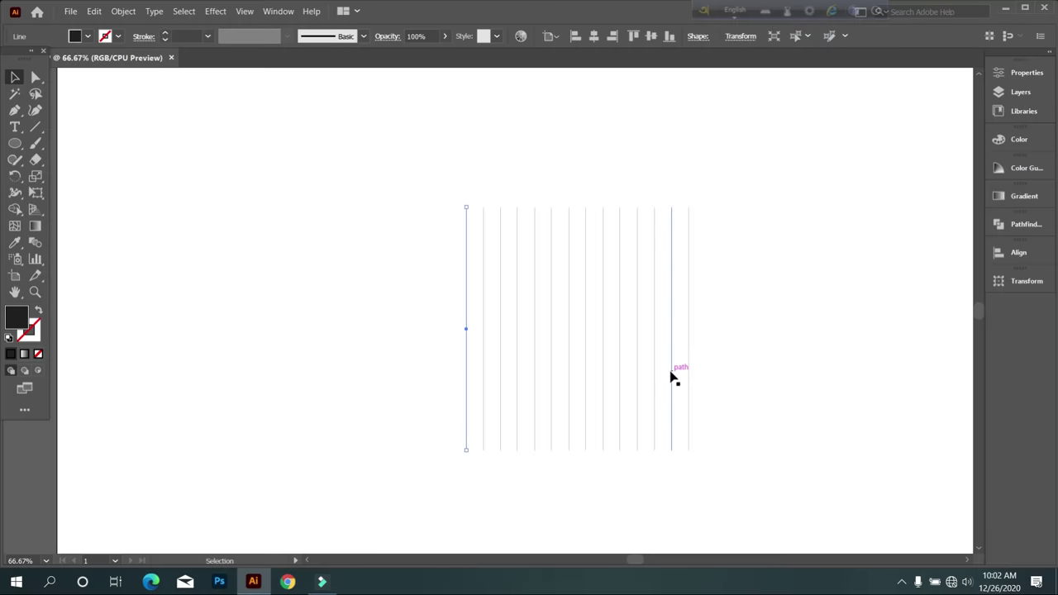
- Select all the vertical lines and align them on their vertical centres
click(378, 336)
drag(355, 311, 871, 439)
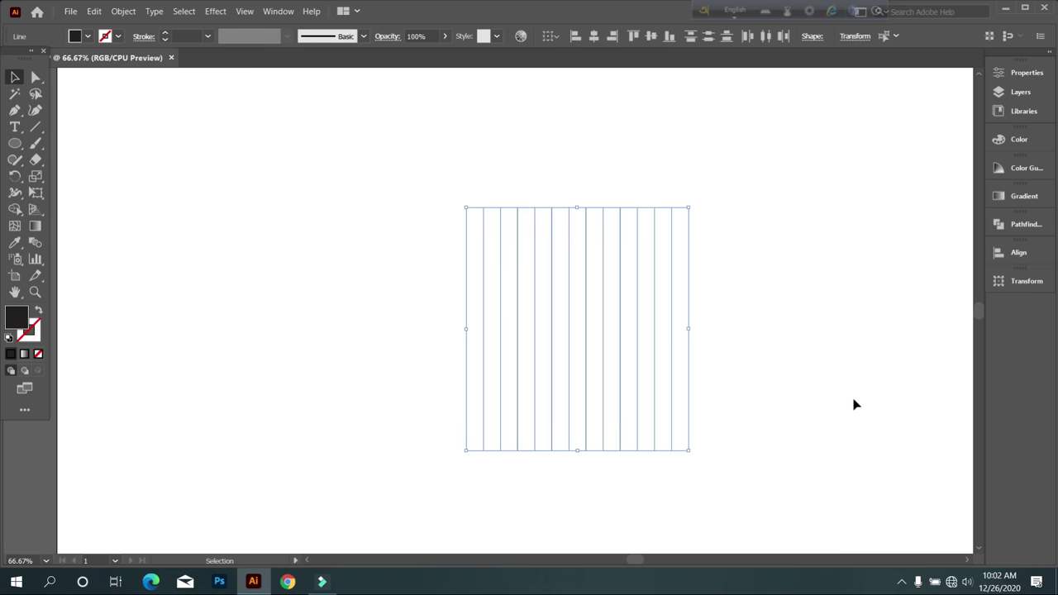
click(652, 36)
- Shift the line group left, then drag its bottom handle down to make it taller
alt+scroll(647, 359, down, 1)
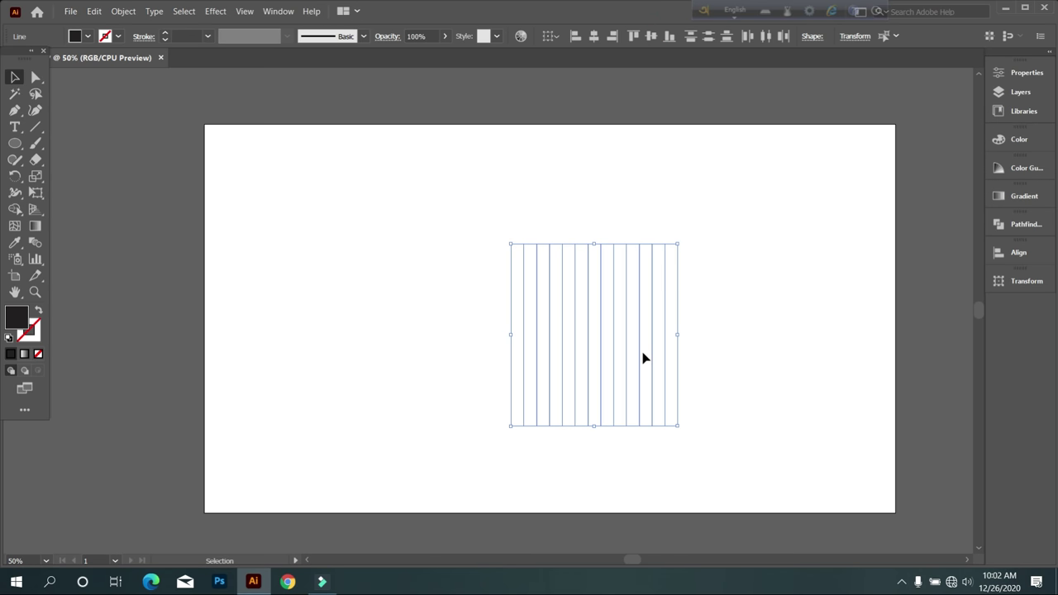
drag(641, 356, 351, 320)
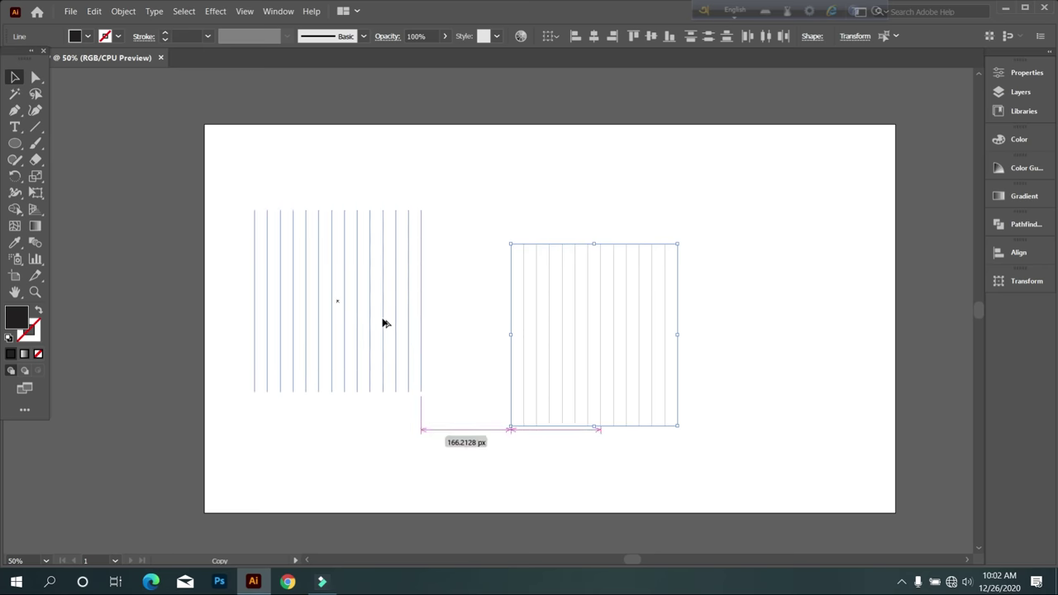
mouse_move(480, 256)
mouse_down()
mouse_move(665, 385)
mouse_move(756, 347)
mouse_up()
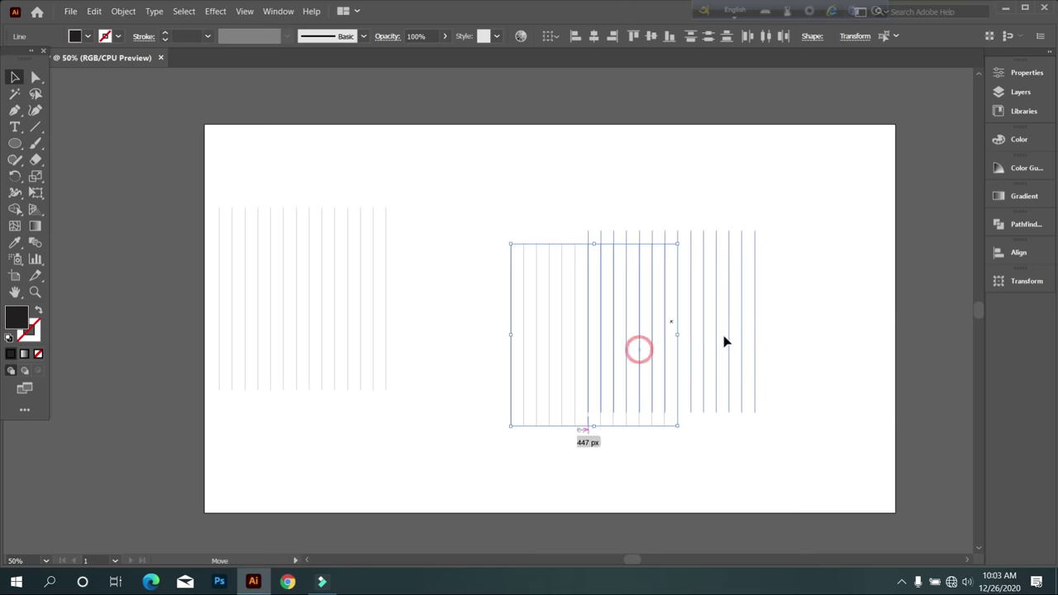
alt+scroll(815, 339, up, 2)
alt+scroll(826, 345, up, 1)
drag(826, 345, 767, 326)
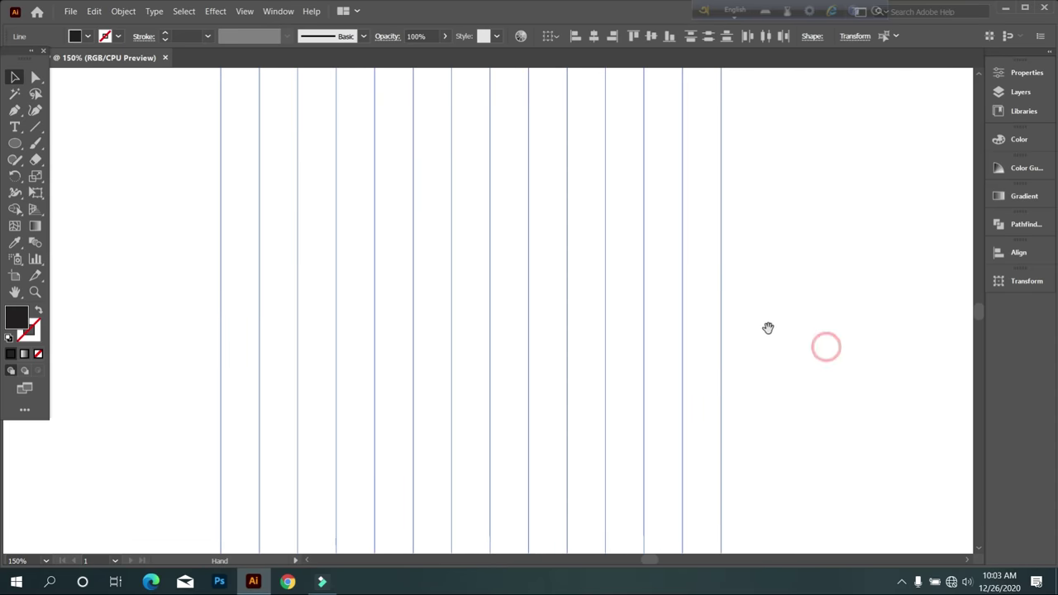
alt+scroll(769, 333, down, 1)
scroll(560, 473, down, 1)
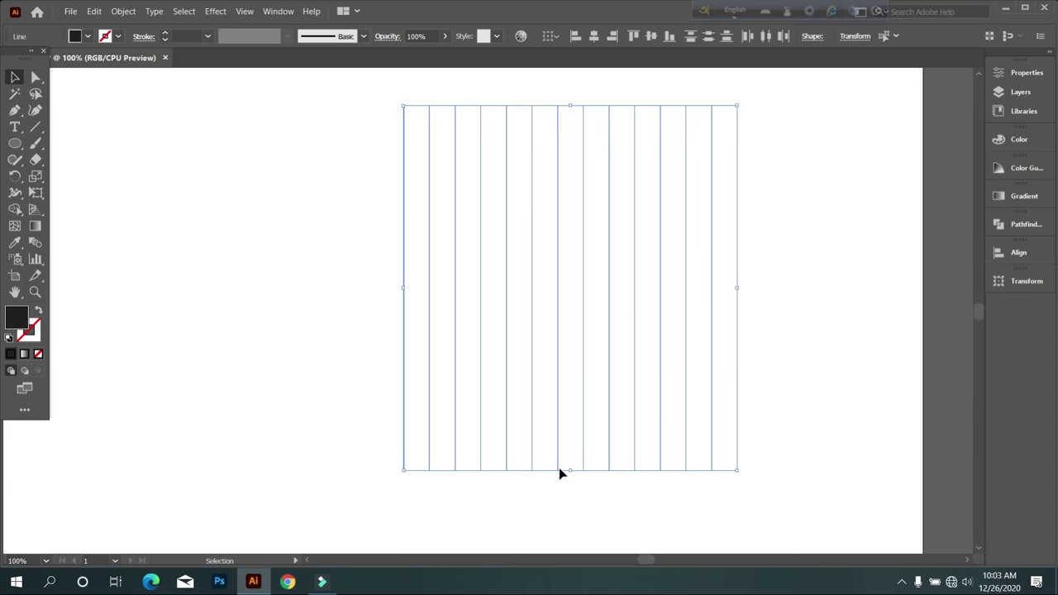
drag(569, 470, 569, 524)
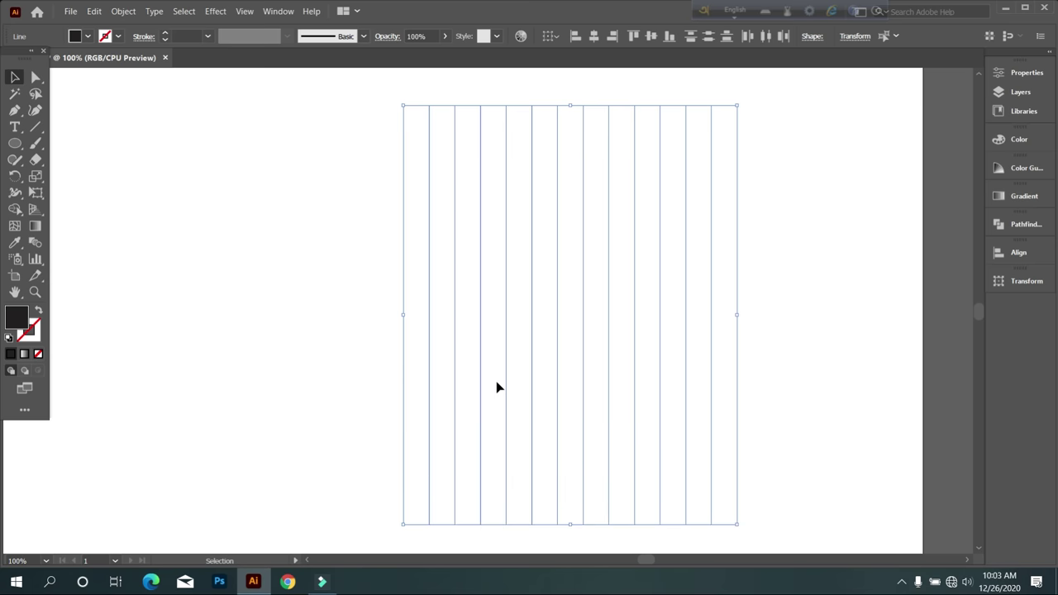
- Draw a hexagon left of the lines and rotate it so a point faces up
click(13, 147)
click(76, 193)
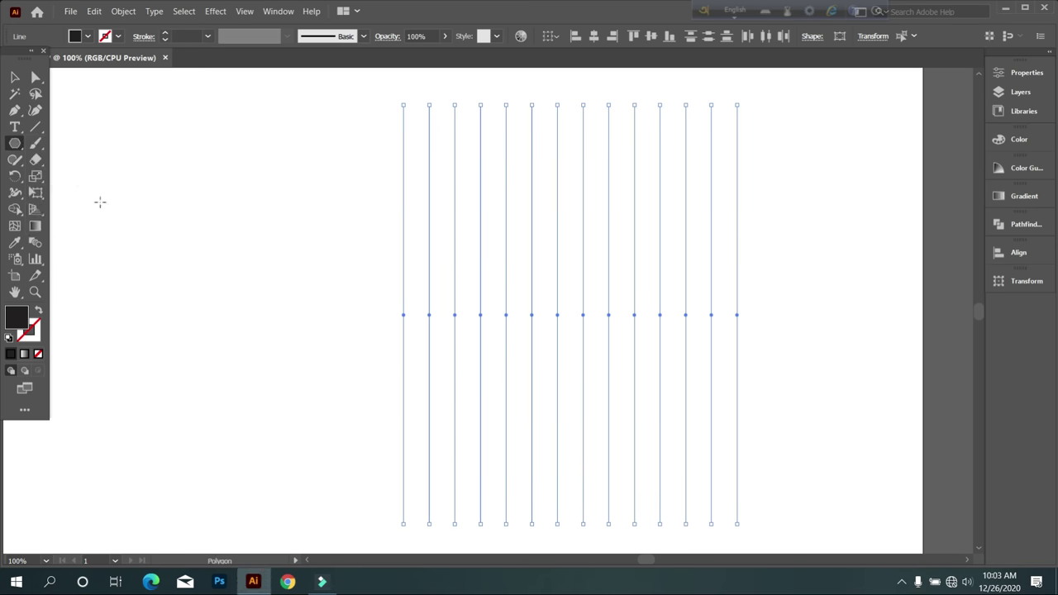
mouse_move(300, 256)
mouse_down()
mouse_move(377, 299)
mouse_move(369, 294)
mouse_up()
drag(382, 170, 395, 346)
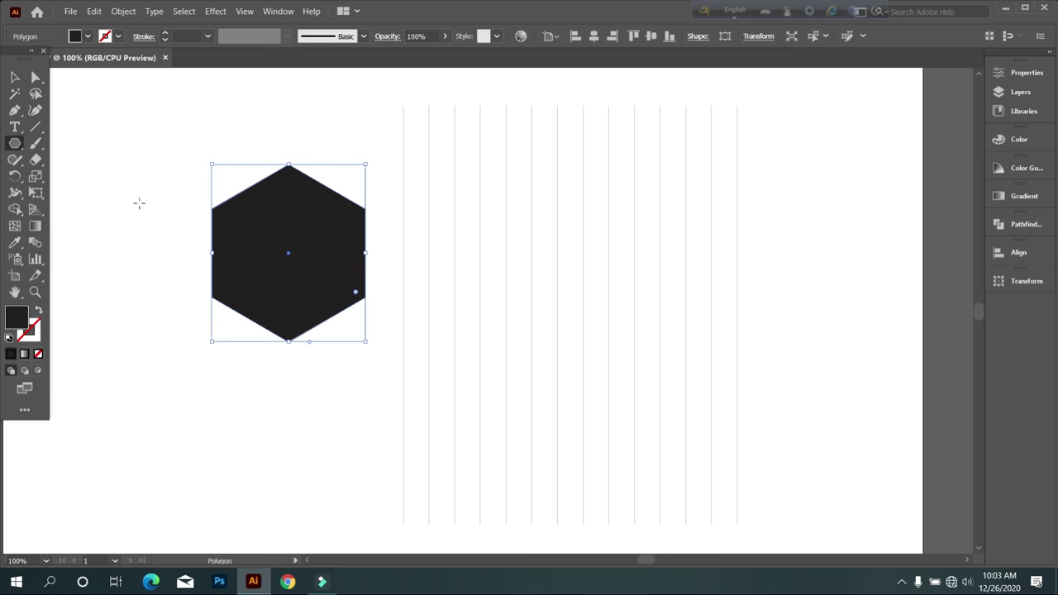
- Make the hexagon a black outline without fill, move it onto the lines and enlarge it
click(11, 77)
click(281, 276)
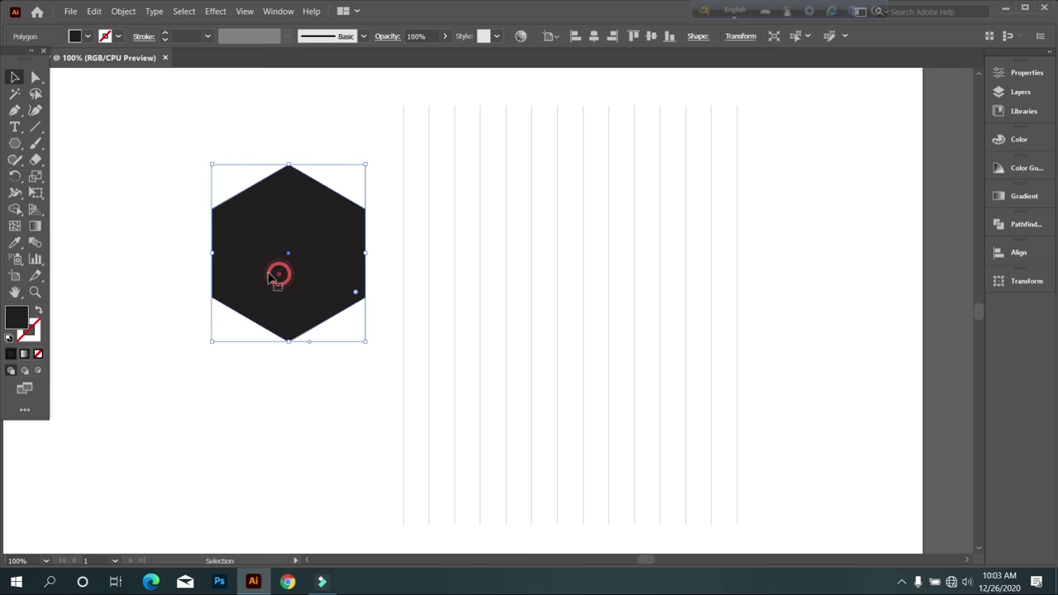
click(38, 311)
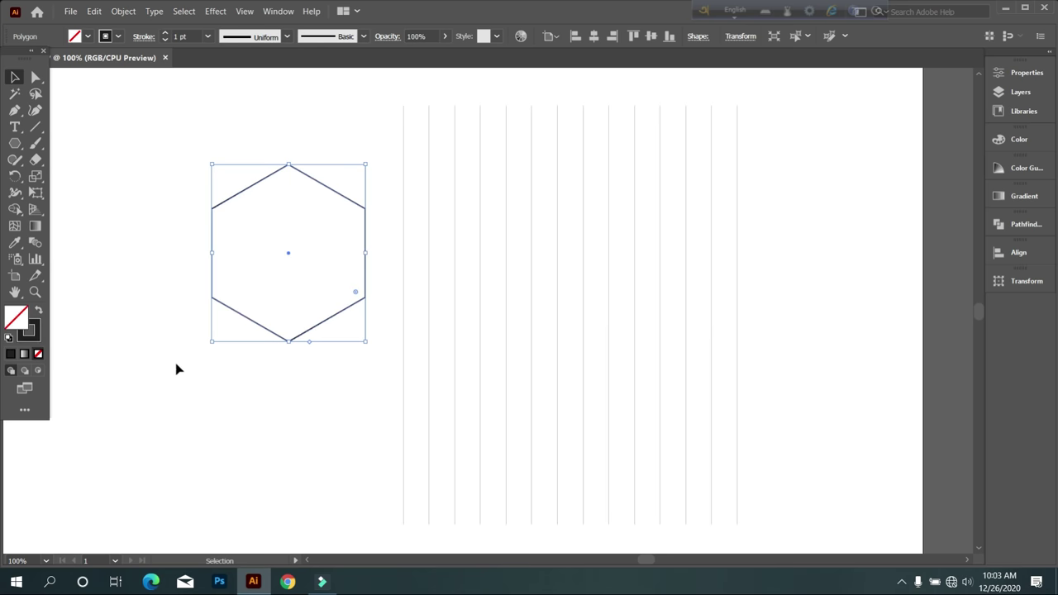
click(174, 363)
click(287, 269)
drag(287, 259, 477, 305)
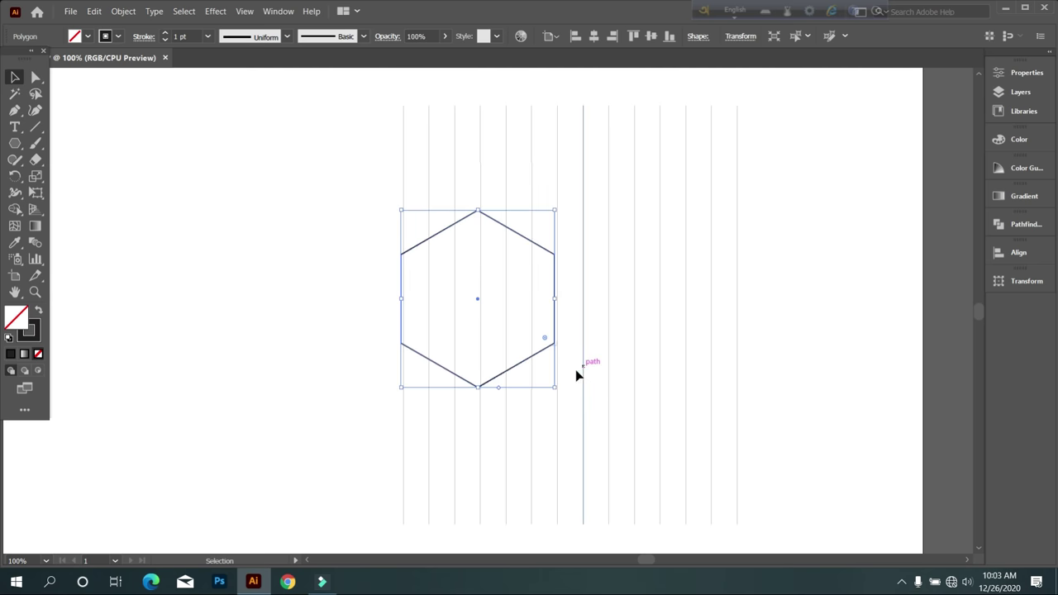
drag(555, 386, 738, 513)
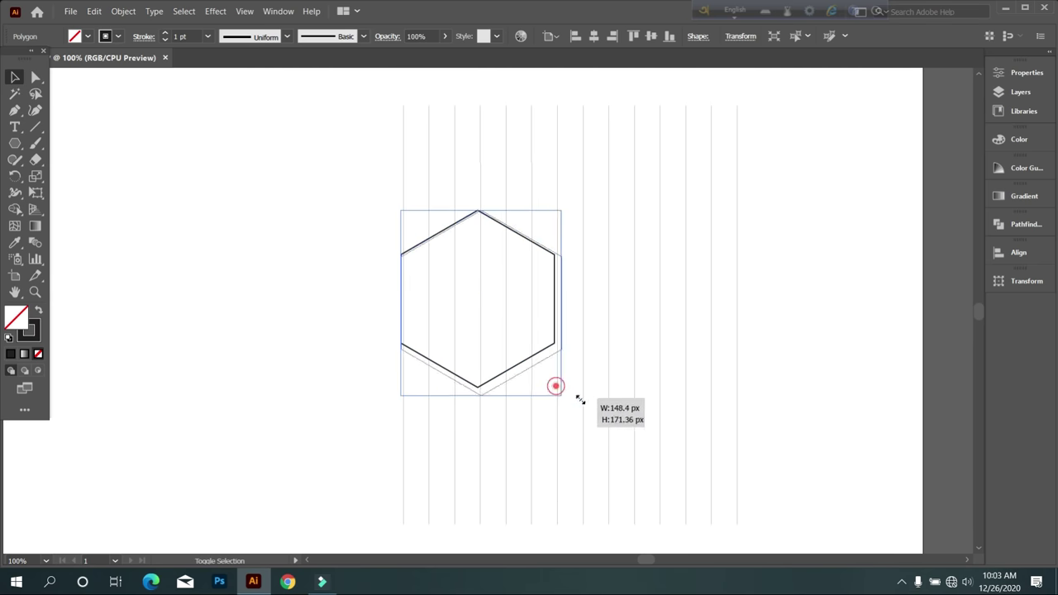
- Nudge the hexagon right and up over the lines and shrink it slightly
click(499, 432)
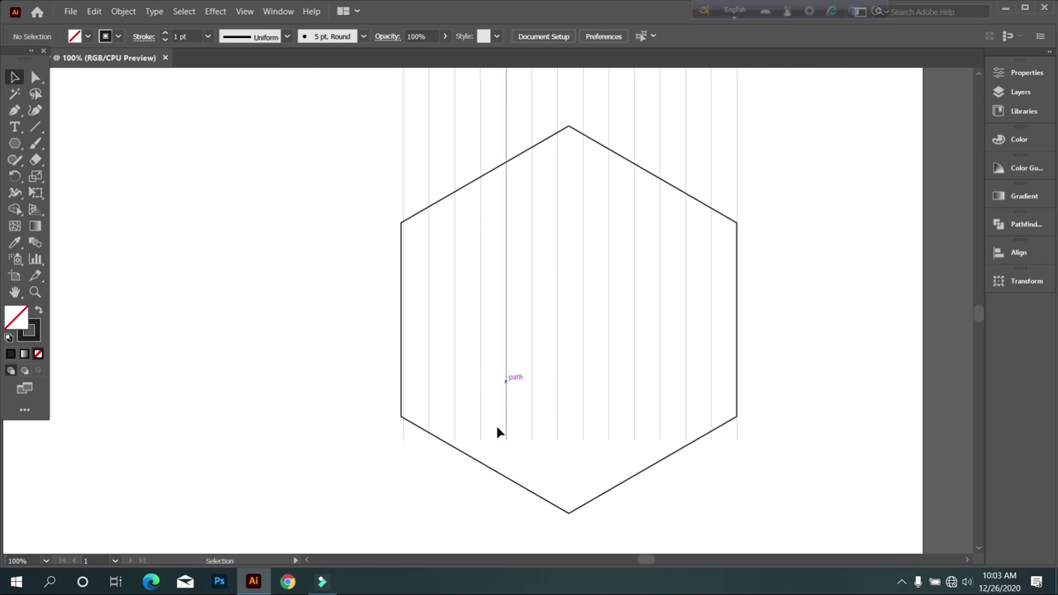
click(551, 498)
drag(569, 320, 576, 323)
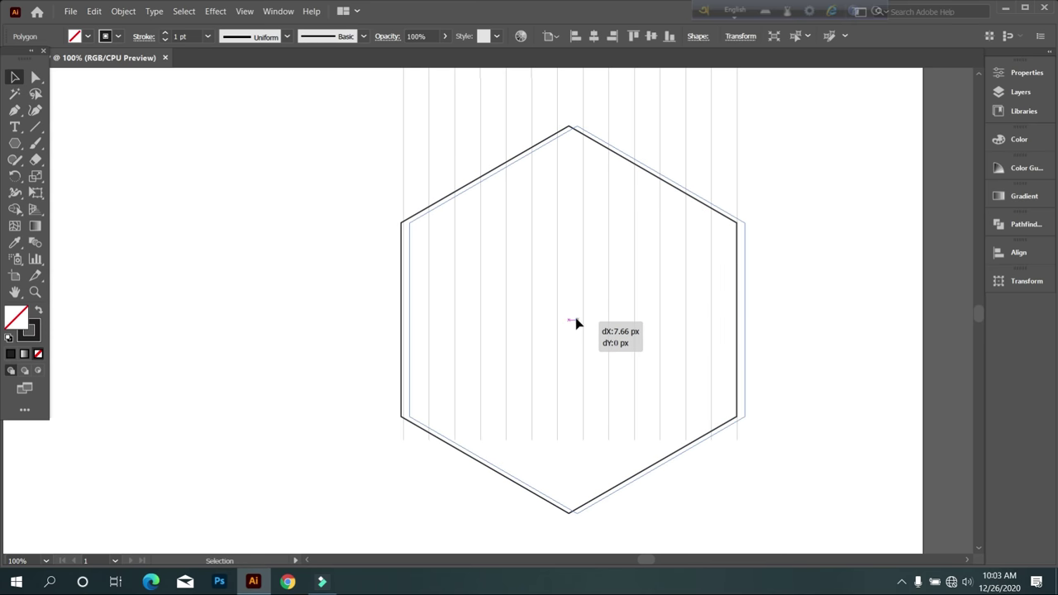
drag(576, 323, 574, 296)
click(776, 460)
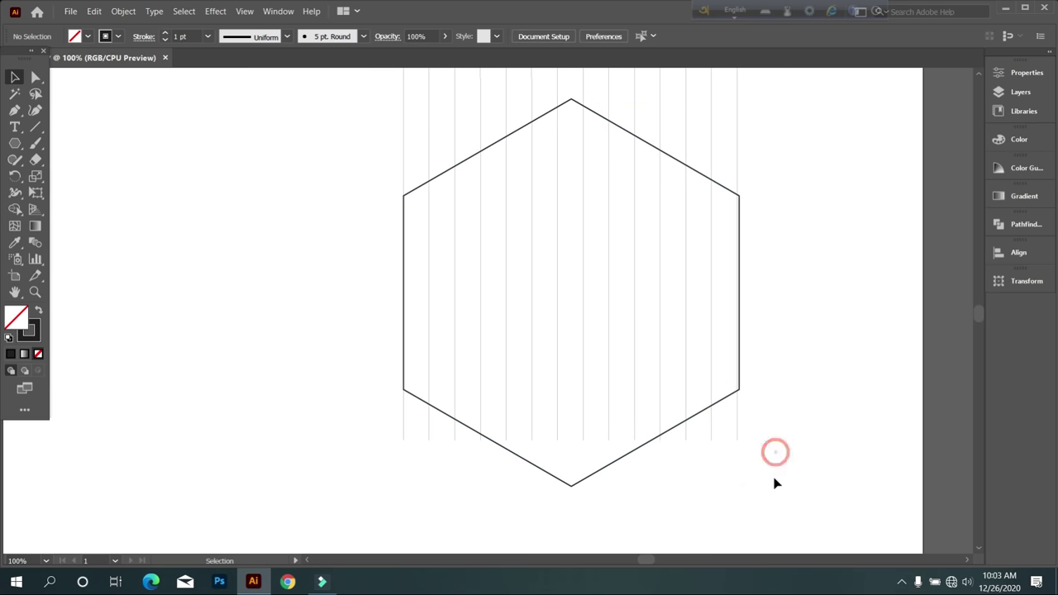
click(604, 469)
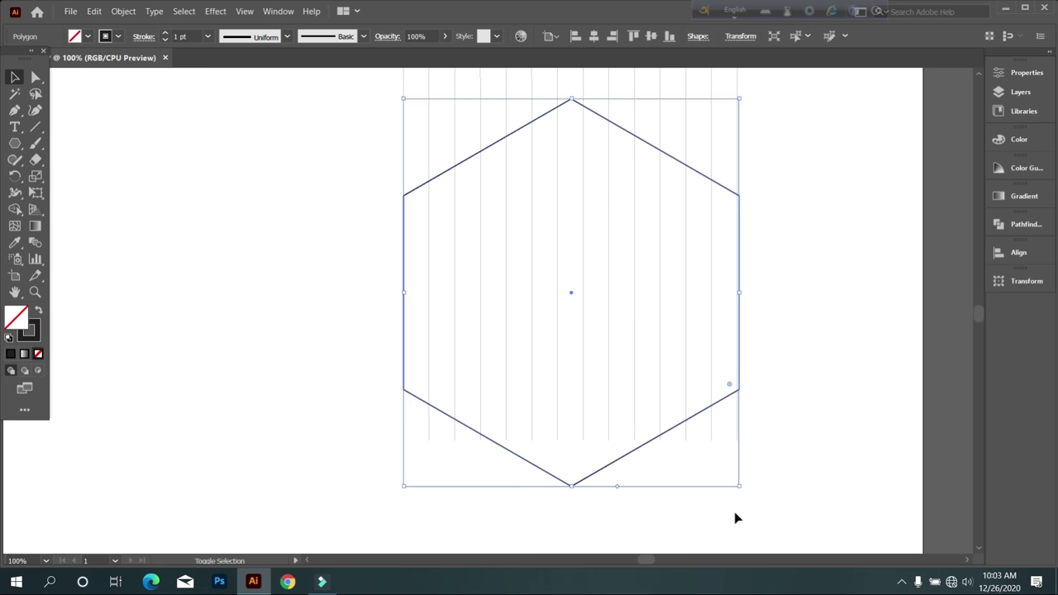
drag(739, 489, 739, 484)
click(772, 424)
- Vertically centre the hexagon and the vertical lines against each other
drag(282, 270, 784, 354)
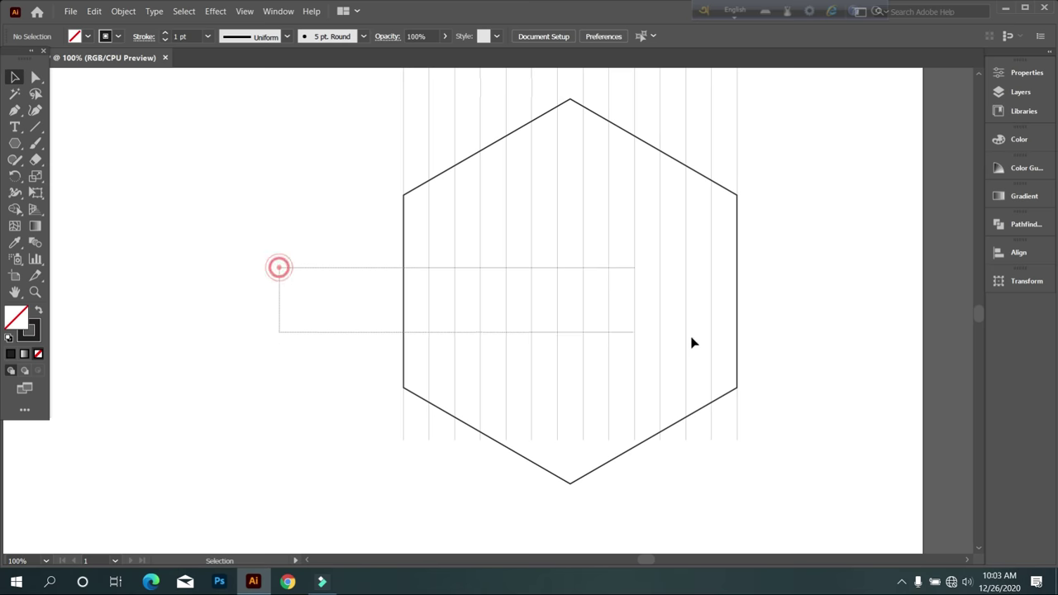
click(651, 38)
scroll(753, 278, up, 2)
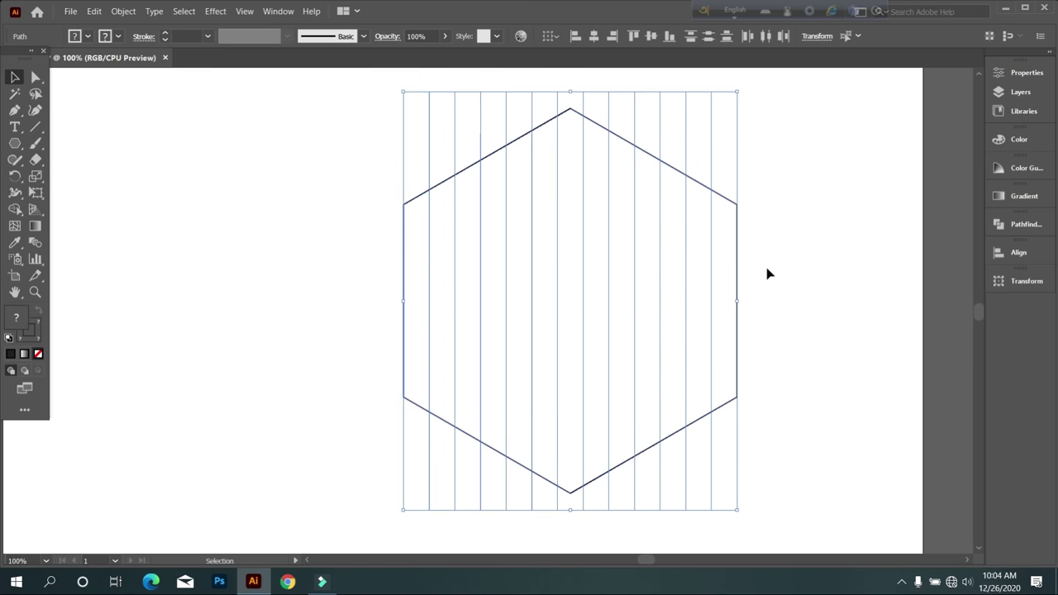
drag(810, 319, 784, 318)
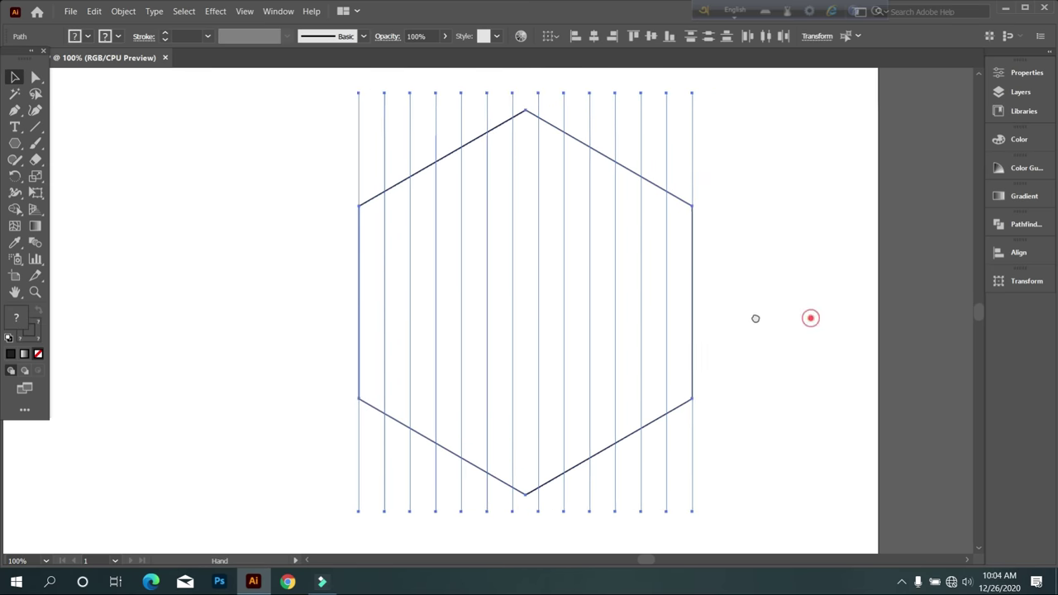
click(788, 380)
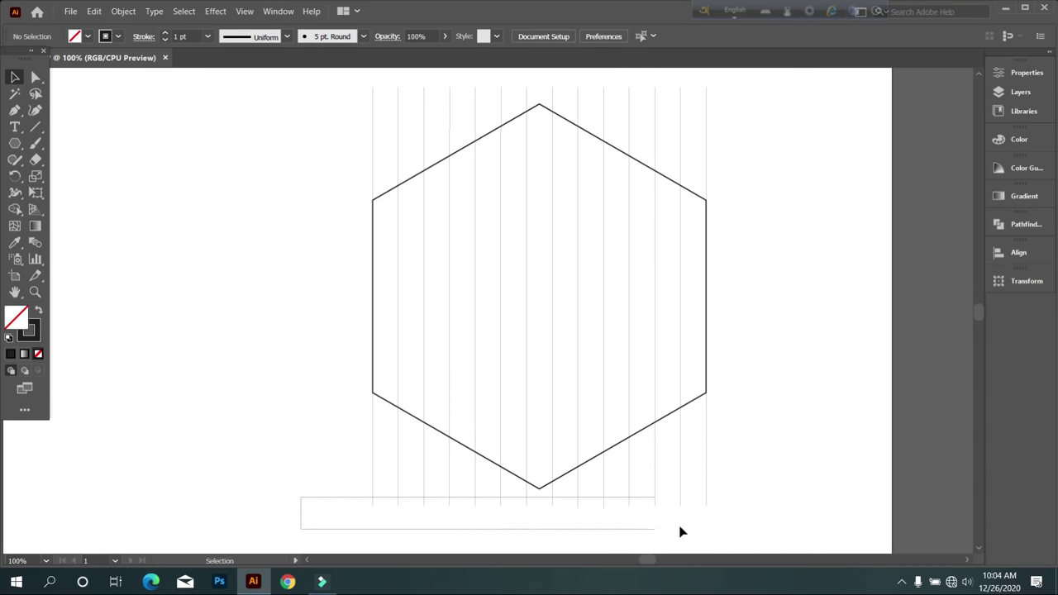
- Add a 45° reflected copy of the vertical lines to create the horizontal grid lines
drag(508, 534, 763, 516)
right_click(759, 237)
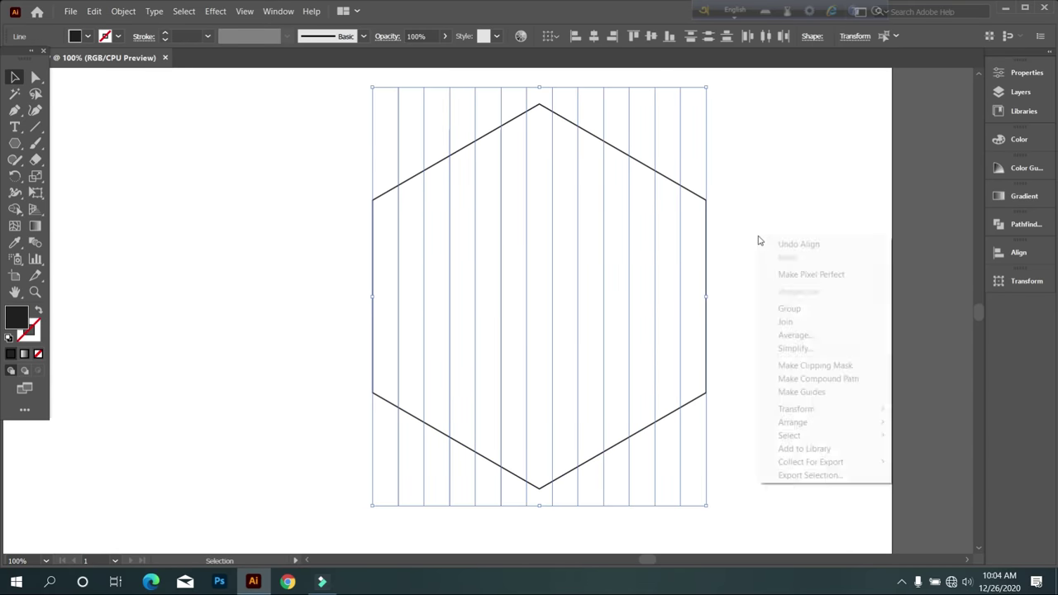
mouse_move(796, 409)
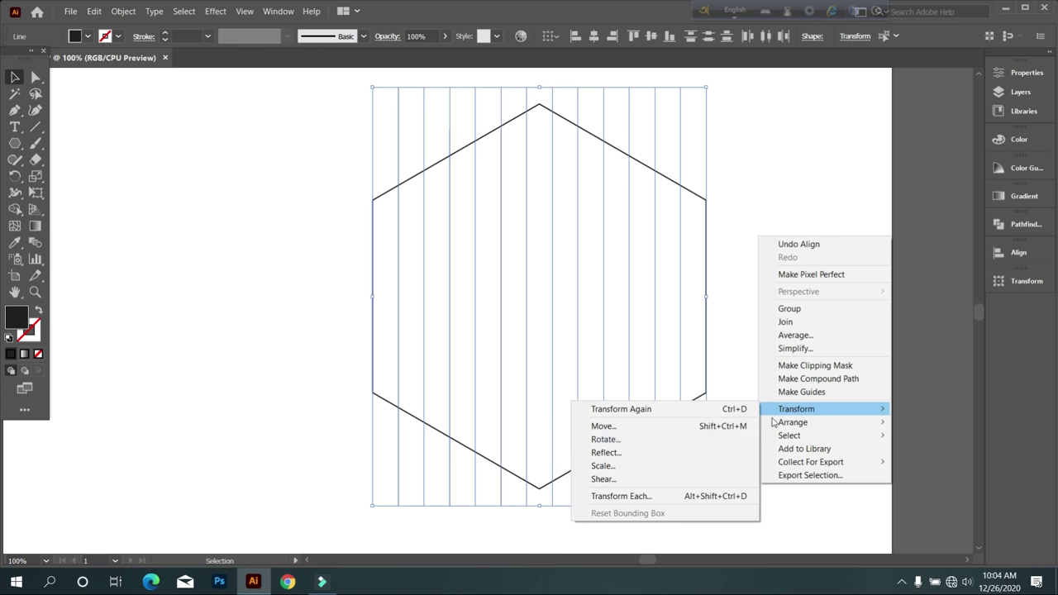
click(645, 452)
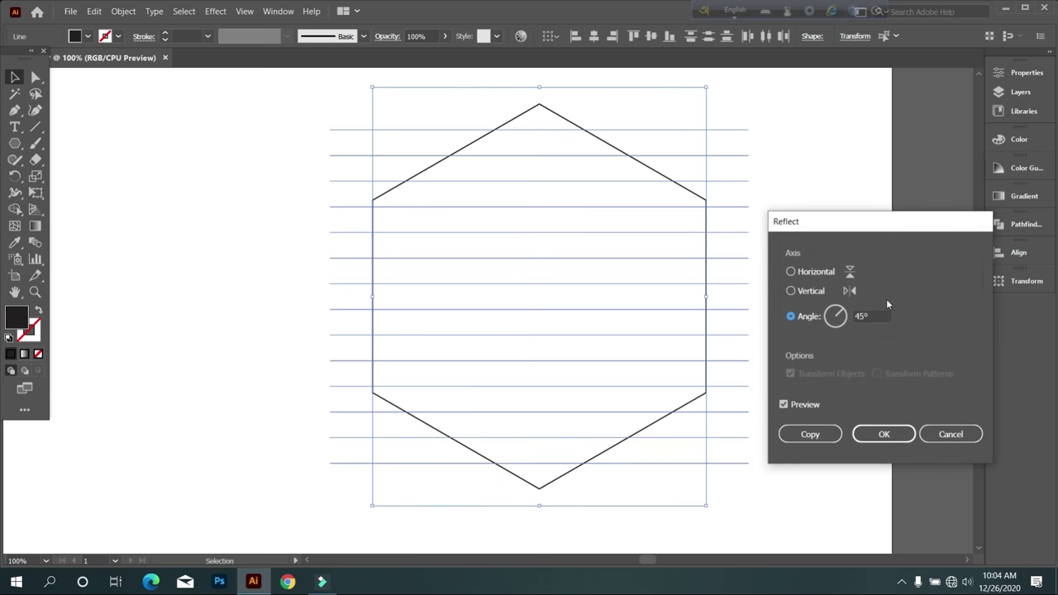
click(827, 434)
click(792, 444)
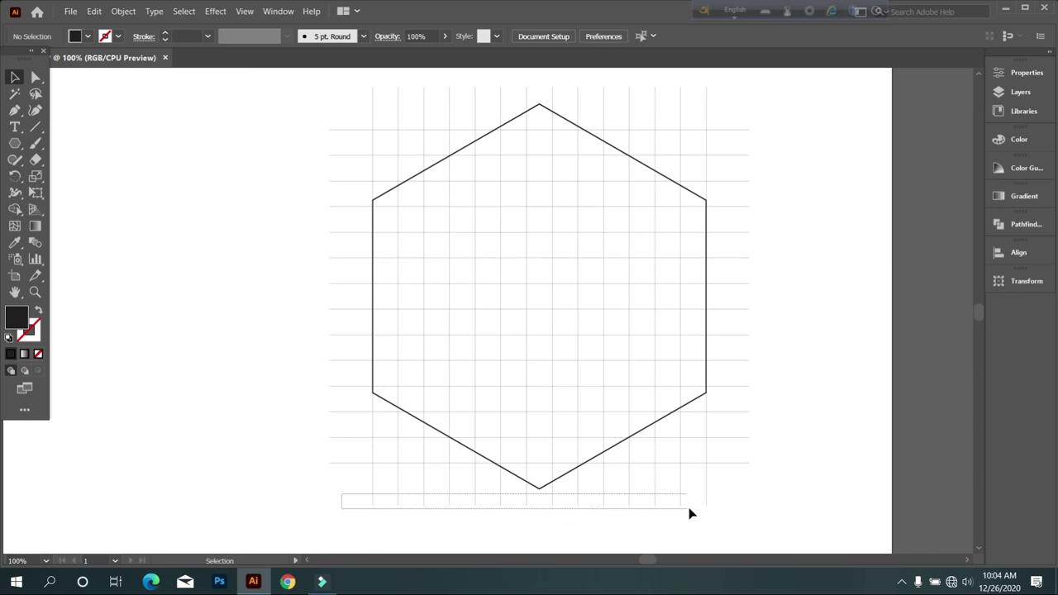
drag(543, 521, 769, 519)
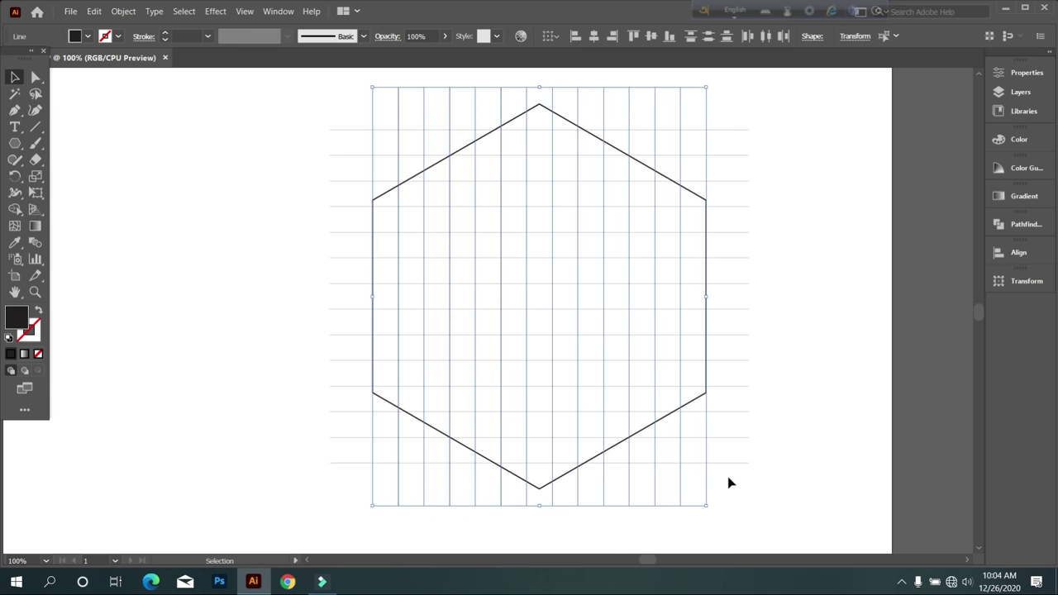
right_click(728, 477)
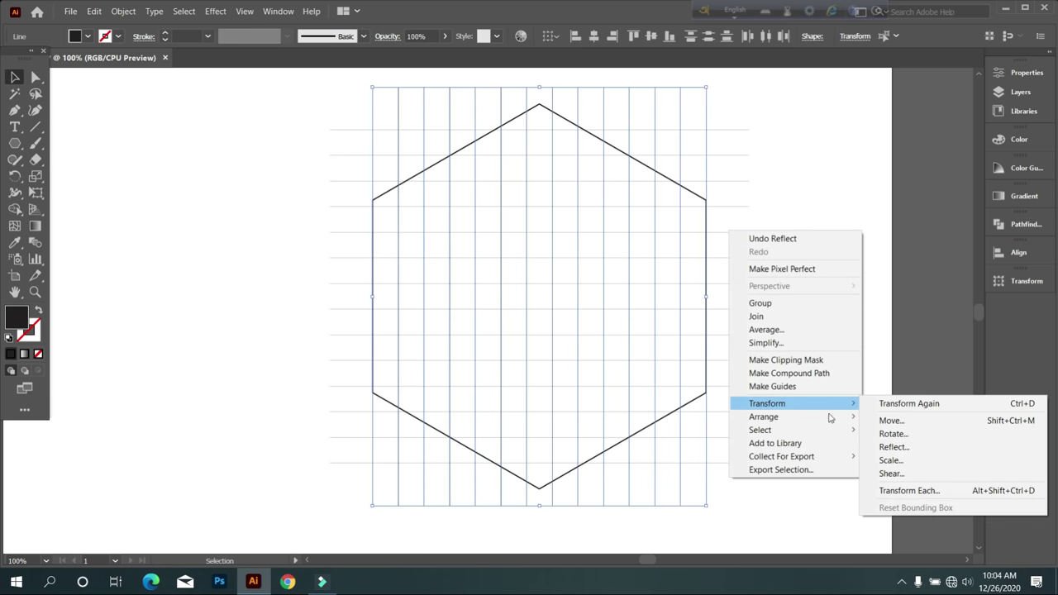
- Add a reflected copy of the vertical lines at a 60° angle
click(893, 446)
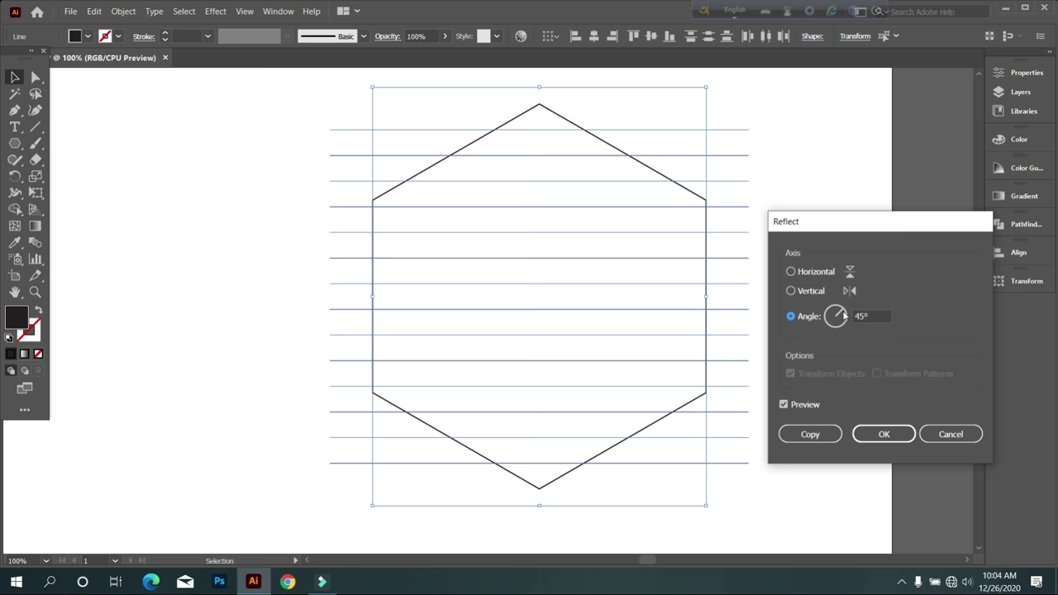
scroll(868, 316, up, 11)
scroll(868, 316, up, 1)
scroll(868, 316, up, 1)
scroll(868, 316, up, 1)
scroll(868, 316, up, 1)
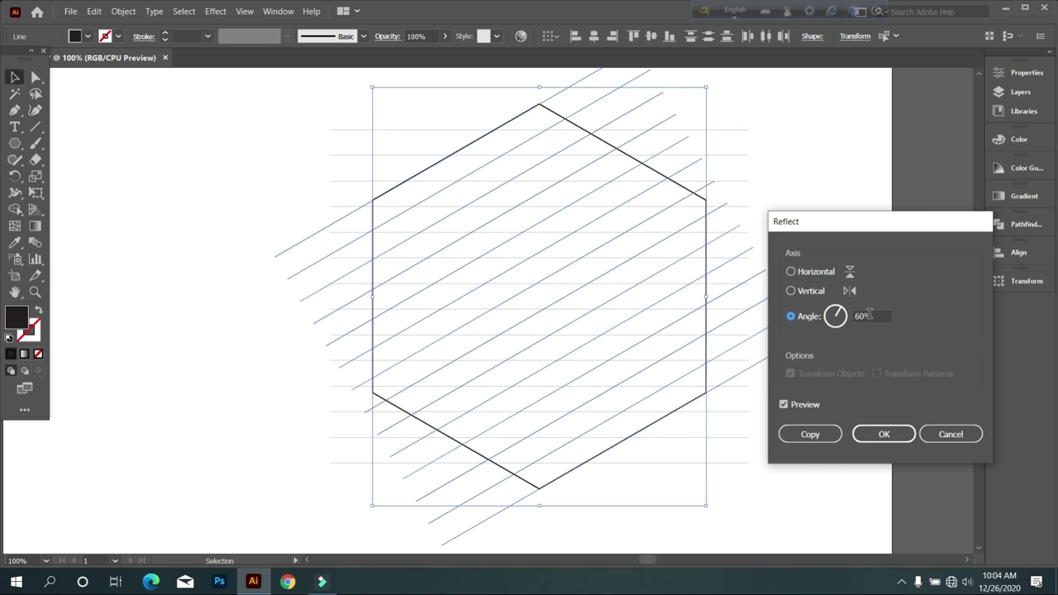
click(820, 432)
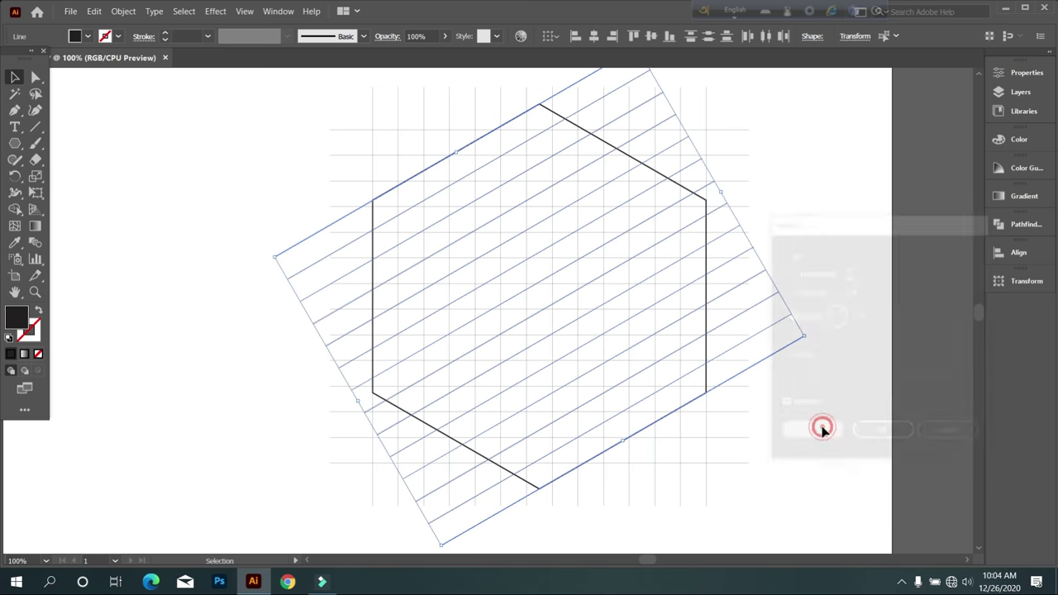
- Mirror the 60° diagonal lines across the horizontal axis as a second copy
right_click(837, 219)
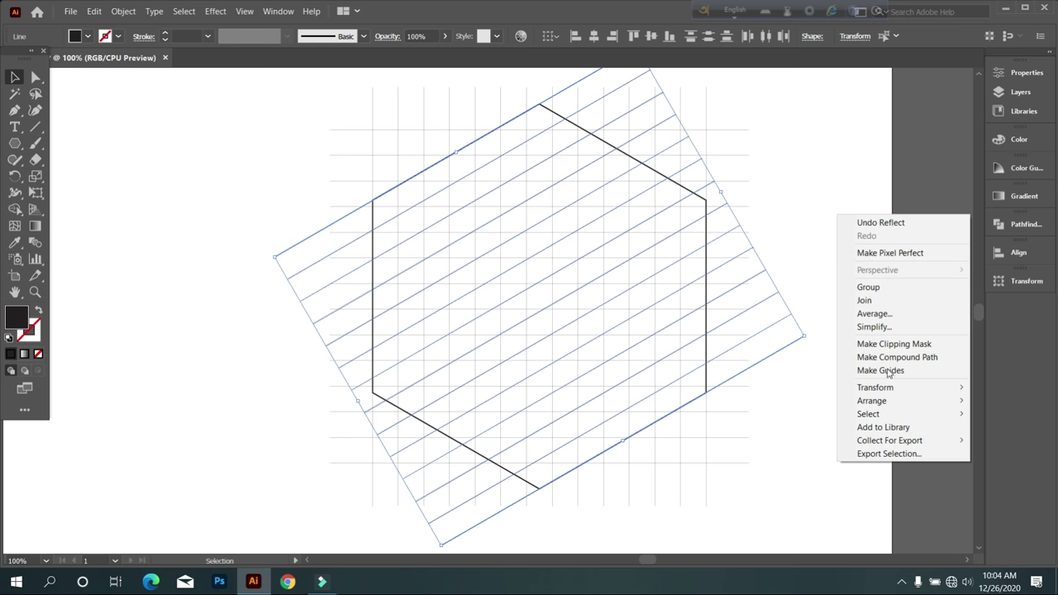
mouse_move(876, 388)
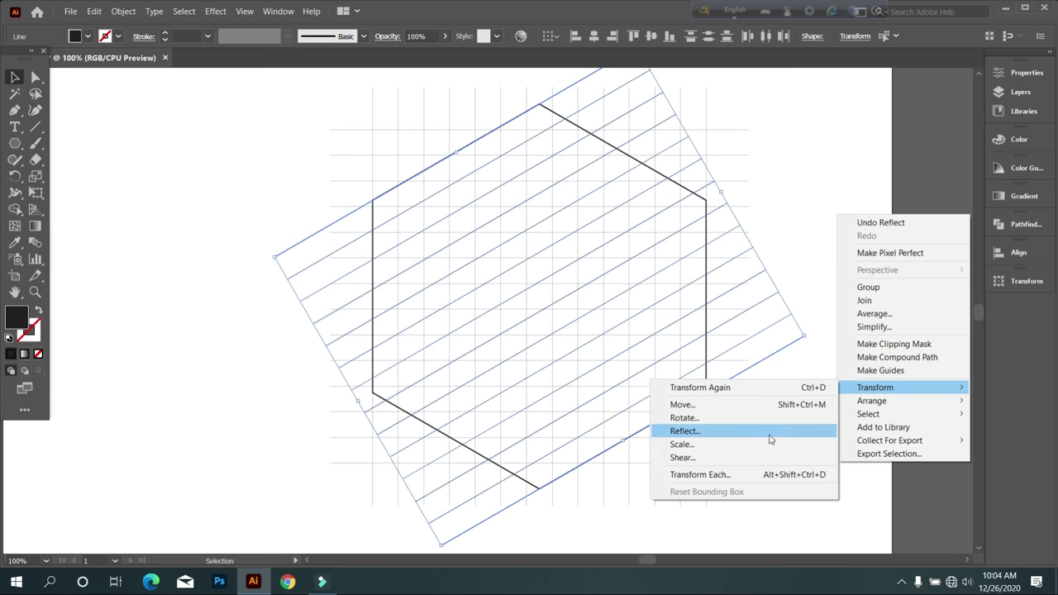
click(769, 432)
click(791, 272)
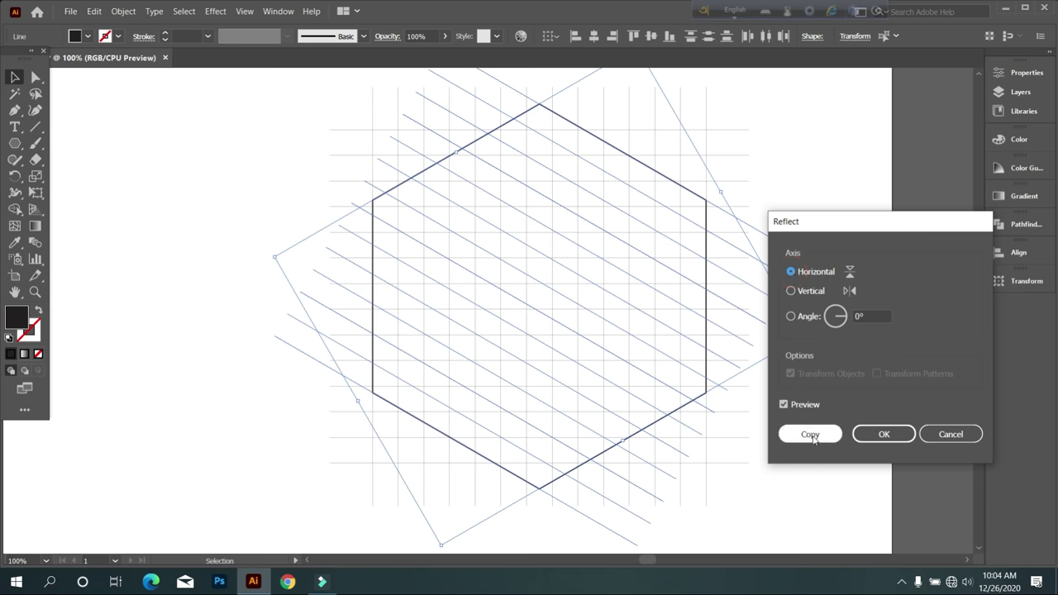
click(812, 436)
click(817, 460)
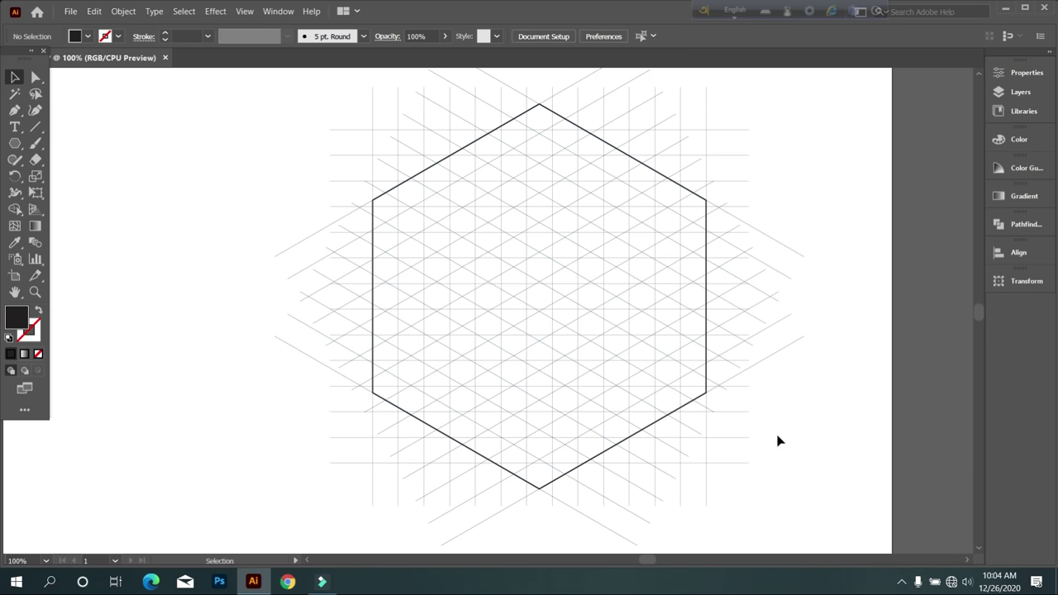
- Delete the hexagon outline and select every grid line for the Shape Builder
click(483, 137)
key(Delete)
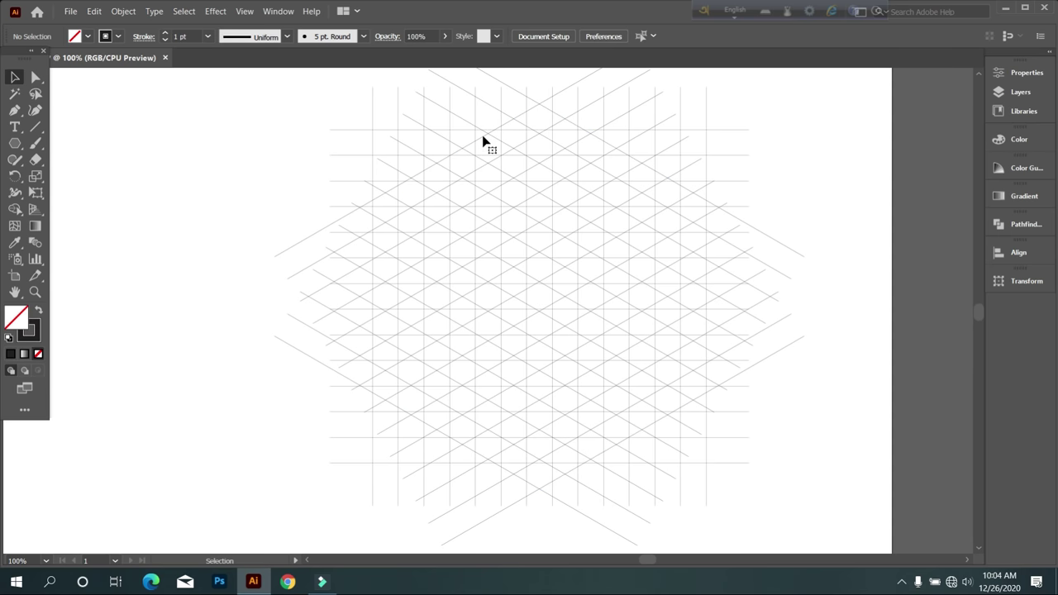
click(243, 170)
drag(187, 133, 668, 417)
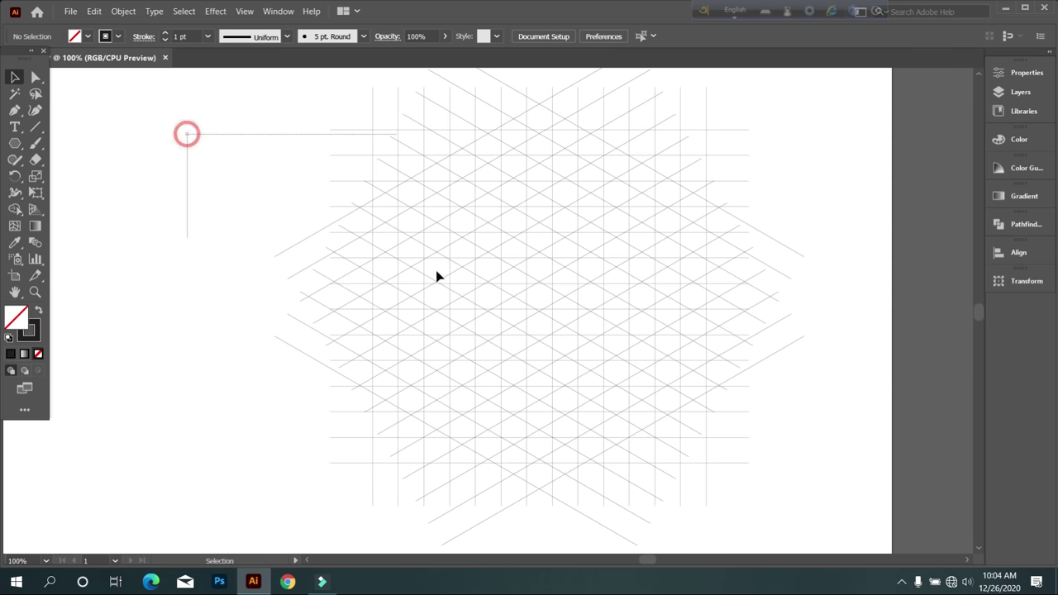
drag(730, 483, 768, 507)
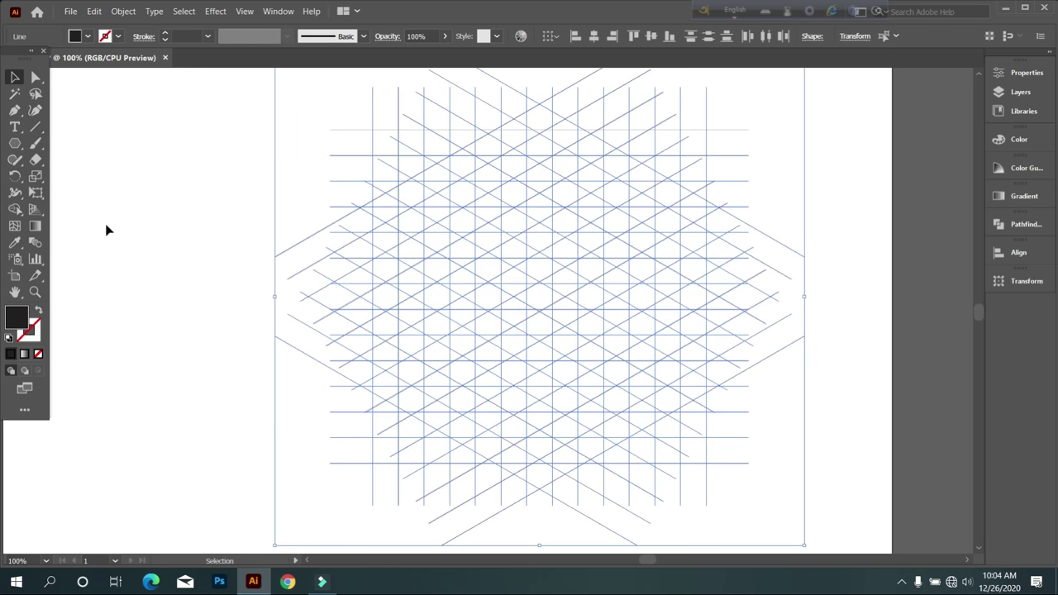
click(15, 209)
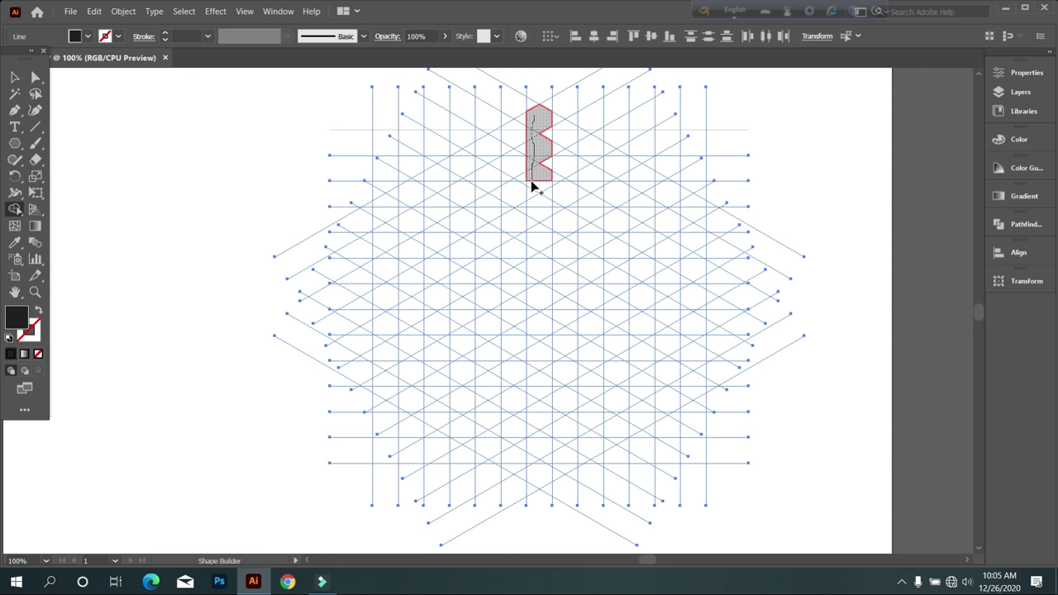
- Merge grid cells into the middle, left and right zigzag columns and the top arch
drag(537, 222, 539, 256)
drag(535, 309, 539, 477)
drag(488, 142, 487, 451)
drag(590, 142, 589, 464)
drag(504, 133, 579, 132)
- Build the small side shapes and C-shaped pieces, merging the S letters into solid black
scroll(425, 177, down, 1)
drag(447, 270, 380, 266)
mouse_move(633, 271)
mouse_down()
mouse_move(702, 270)
mouse_move(637, 160)
mouse_move(642, 248)
mouse_up()
scroll(461, 237, down, 1)
mouse_move(439, 149)
mouse_down()
mouse_move(386, 179)
mouse_move(438, 269)
mouse_move(385, 307)
mouse_up()
scroll(433, 255, down, 1)
drag(701, 252, 643, 373)
- Fill the remaining notches on the left S, including its top notch, making it one shape
alt+scroll(380, 298, up, 2)
drag(411, 287, 430, 389)
drag(537, 190, 501, 389)
alt+scroll(480, 198, up, 2)
drag(393, 203, 413, 147)
alt+scroll(416, 146, down, 2)
scroll(486, 196, up, 1)
scroll(486, 196, up, 1)
drag(486, 197, 448, 154)
alt+scroll(358, 229, up, 2)
alt+scroll(628, 203, down, 3)
alt+scroll(620, 139, up, 2)
- Merge the notch triangles into the M columns, including the right-hand column
drag(620, 139, 502, 275)
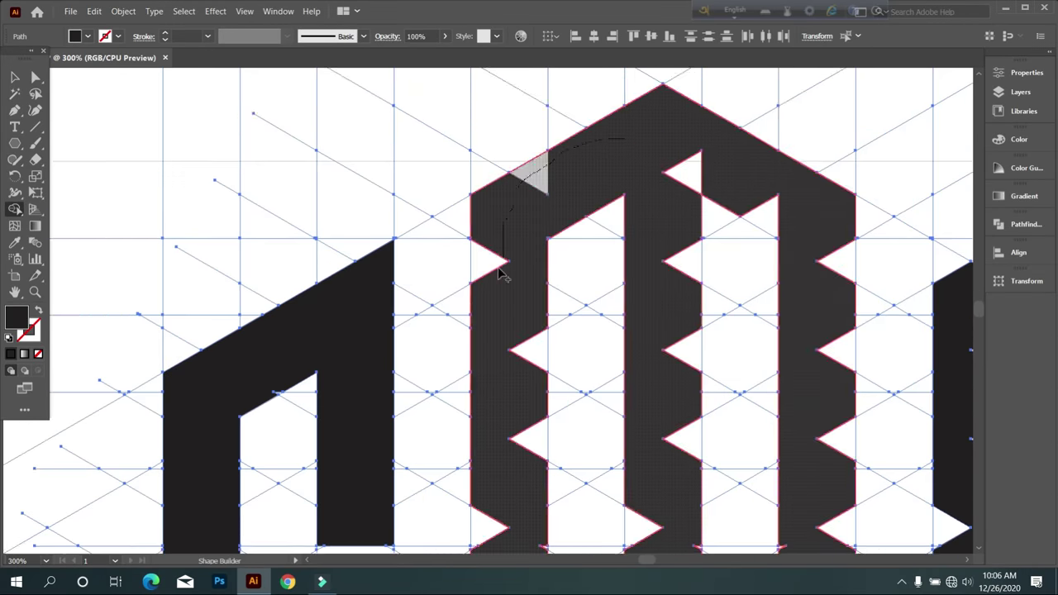
scroll(502, 276, down, 1)
drag(685, 165, 678, 505)
drag(751, 150, 833, 268)
- Merge the three adjacent pieces on the right into a single shape
scroll(686, 274, up, 2)
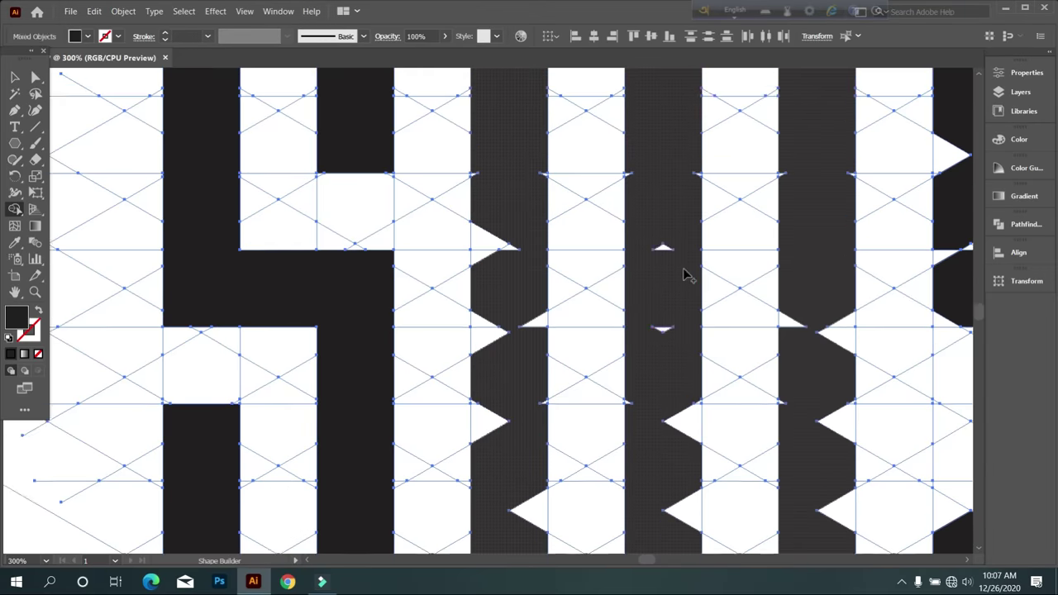
scroll(484, 107, up, 3)
scroll(879, 157, up, 3)
scroll(741, 281, down, 3)
scroll(744, 281, up, 3)
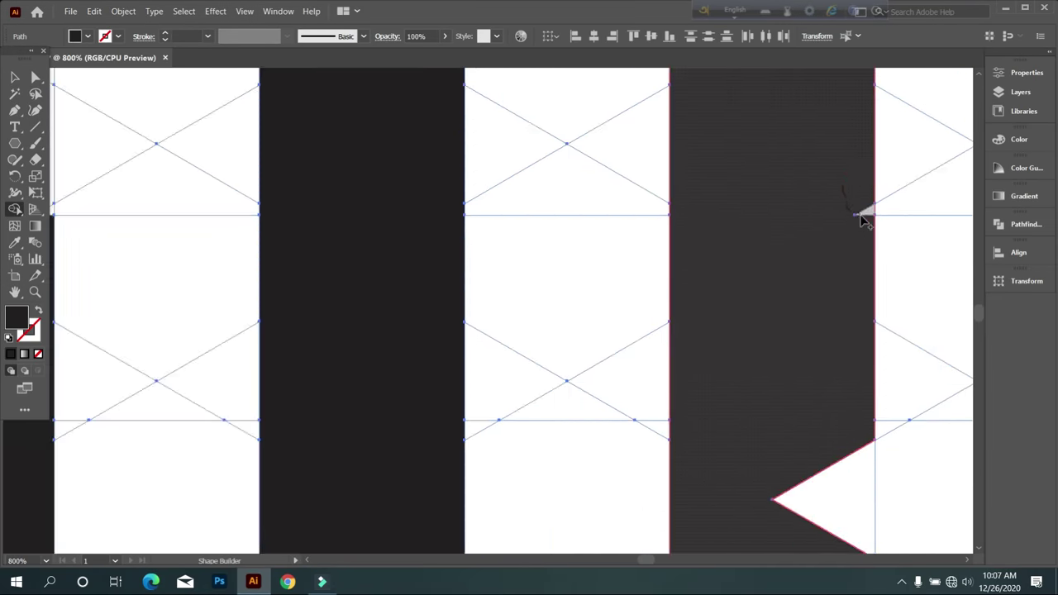
scroll(697, 260, down, 3)
scroll(914, 165, down, 3)
scroll(916, 330, down, 2)
scroll(916, 407, down, 3)
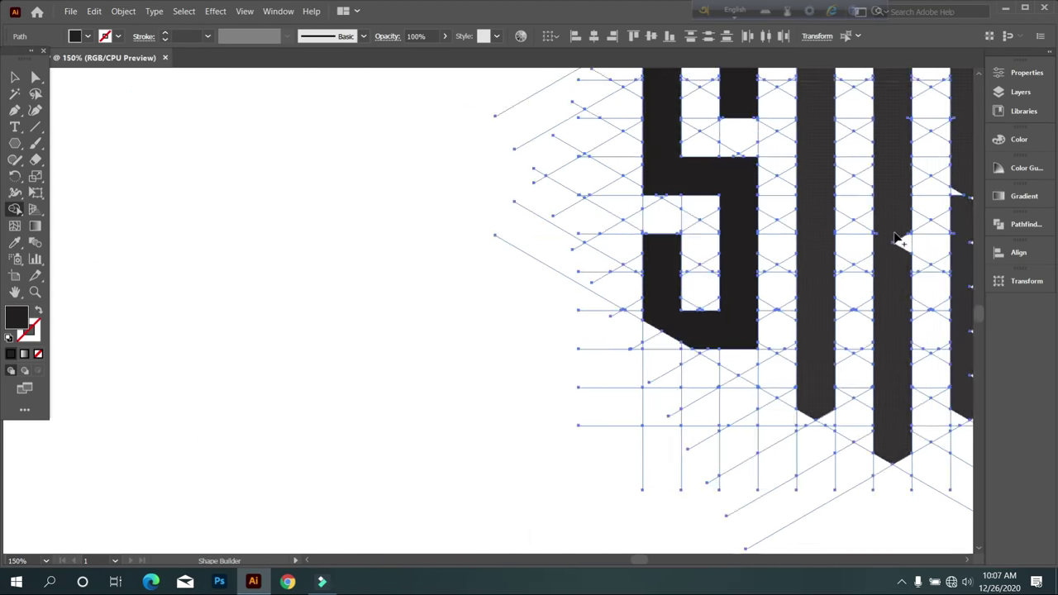
scroll(841, 190, up, 4)
scroll(678, 229, down, 4)
scroll(507, 409, up, 1)
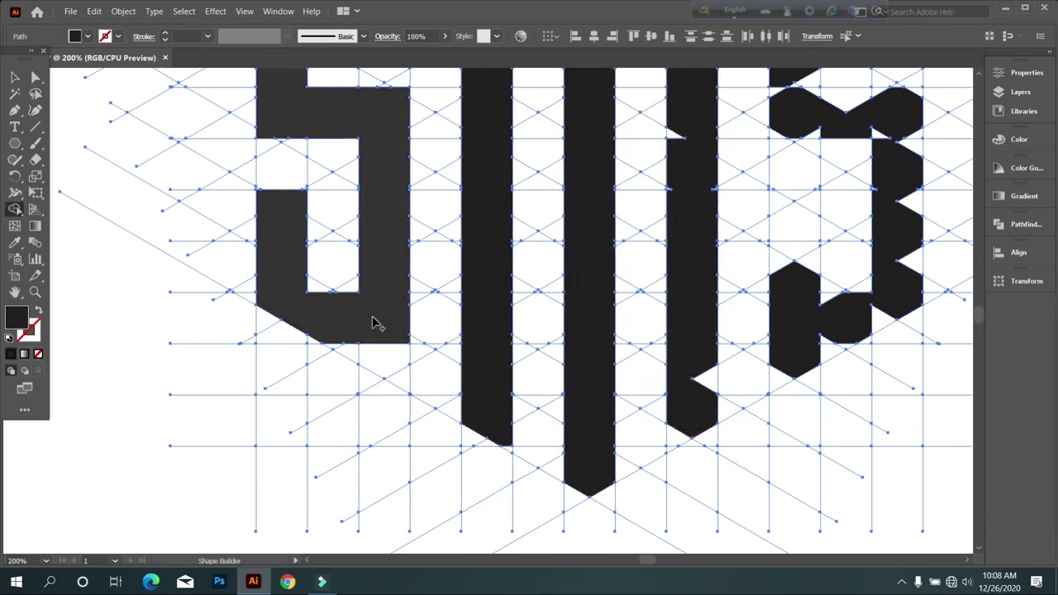
scroll(373, 323, down, 3)
scroll(515, 300, up, 4)
scroll(371, 380, down, 4)
scroll(395, 357, up, 4)
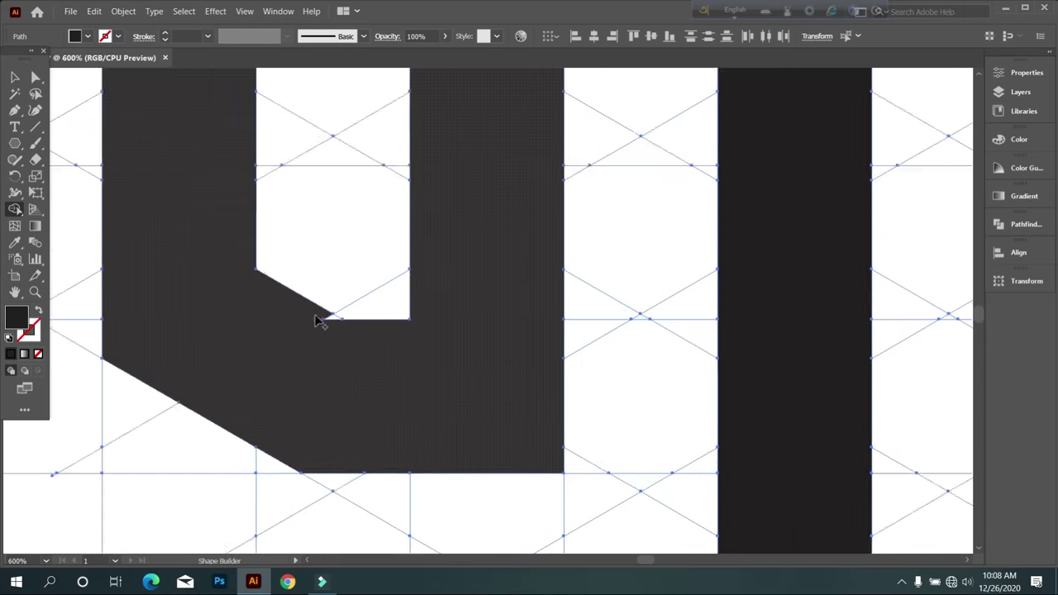
scroll(322, 314, down, 4)
scroll(444, 333, down, 2)
scroll(437, 331, up, 3)
scroll(416, 334, down, 1)
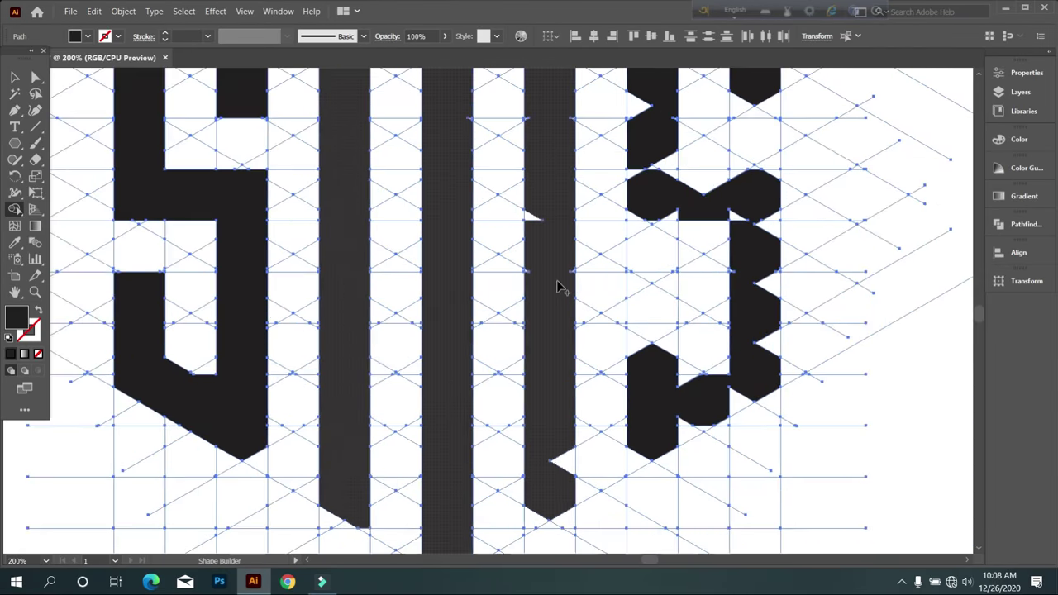
scroll(557, 286, down, 2)
scroll(543, 425, up, 2)
drag(671, 257, 668, 329)
drag(727, 310, 690, 113)
- Merge the last notch triangles into the letter shapes so they are solid
scroll(893, 305, up, 4)
scroll(833, 312, down, 3)
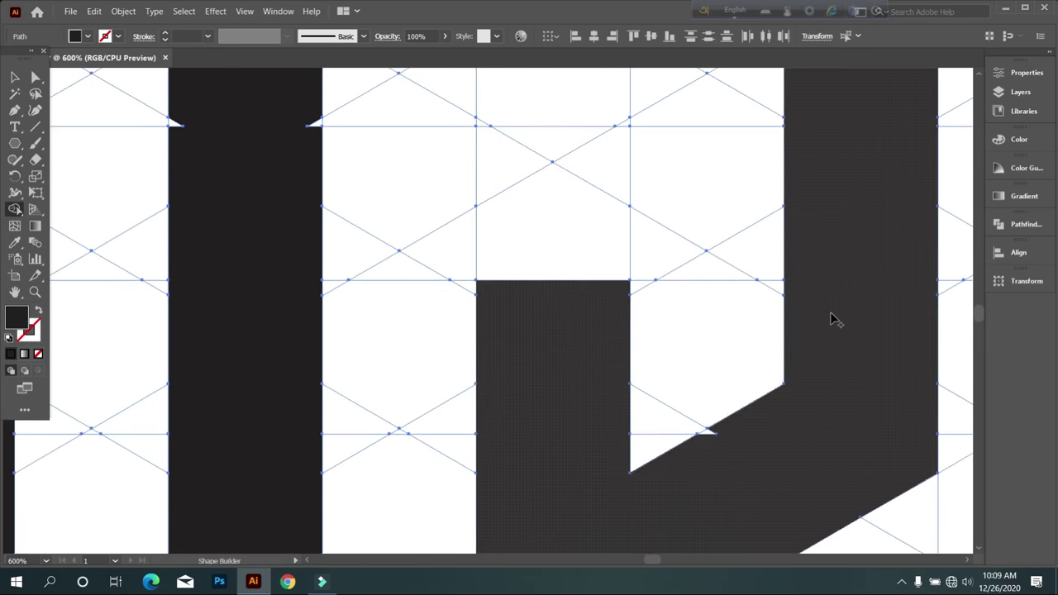
scroll(767, 284, down, 2)
scroll(654, 359, up, 2)
scroll(651, 248, up, 2)
drag(651, 191, 803, 359)
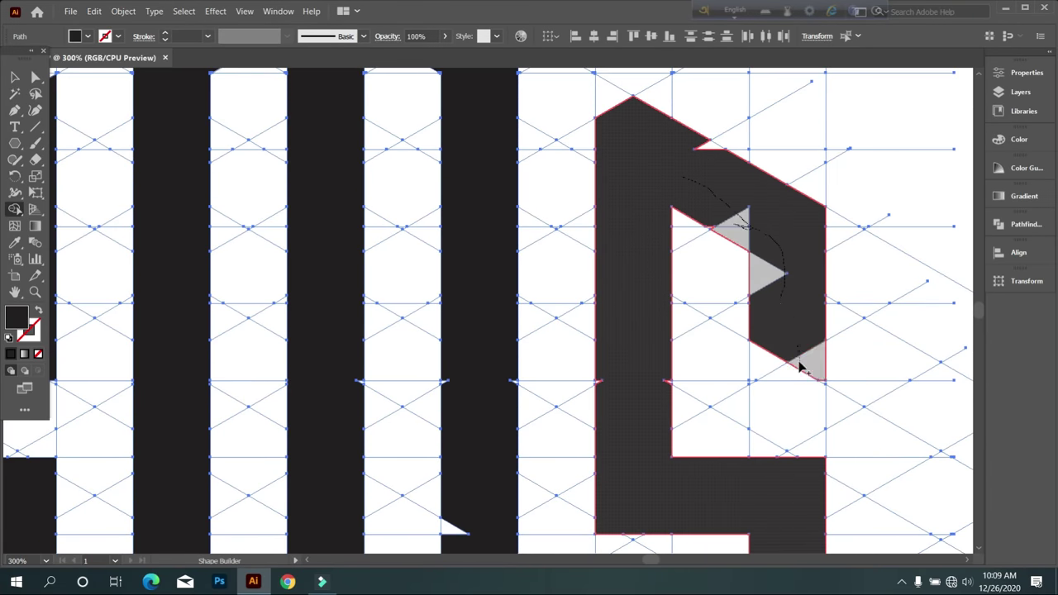
scroll(567, 350, up, 3)
scroll(248, 322, left, 5)
scroll(291, 346, down, 3)
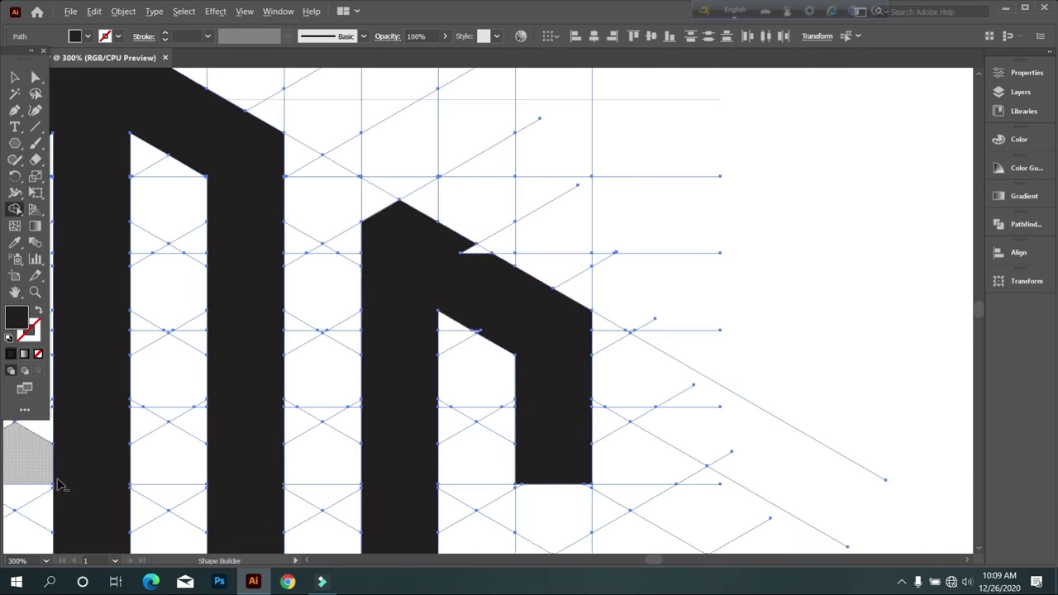
scroll(475, 347, up, 2)
scroll(413, 430, down, 3)
scroll(453, 391, up, 4)
drag(453, 390, 457, 392)
scroll(456, 392, down, 3)
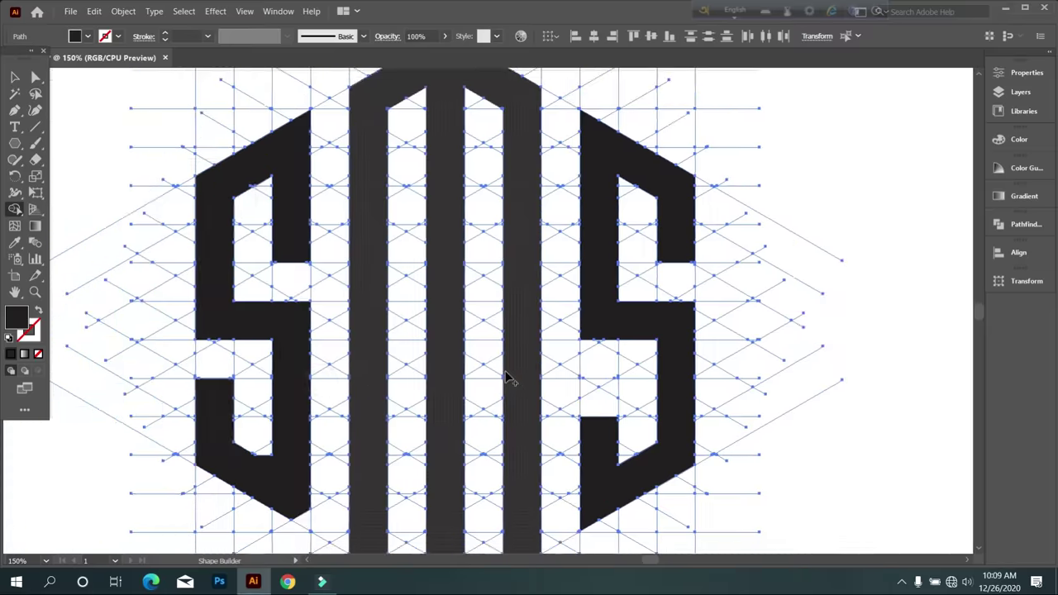
scroll(510, 378, down, 3)
- Select the two S letters and the M, and drag the monogram off the artboard to the right
scroll(472, 366, up, 1)
key(v)
click(214, 183)
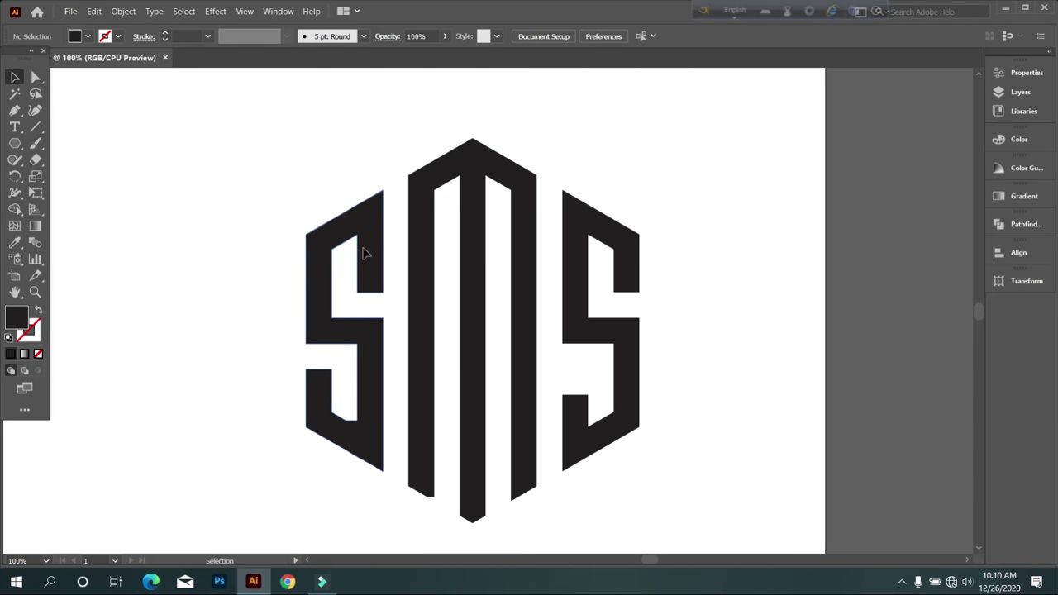
click(363, 252)
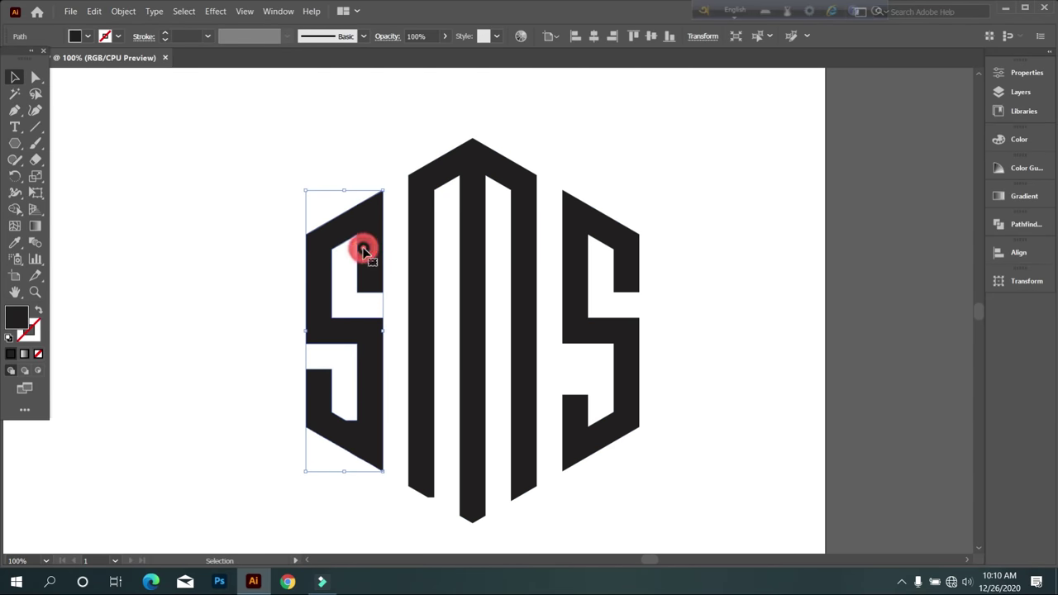
shift+click(422, 253)
shift+click(581, 287)
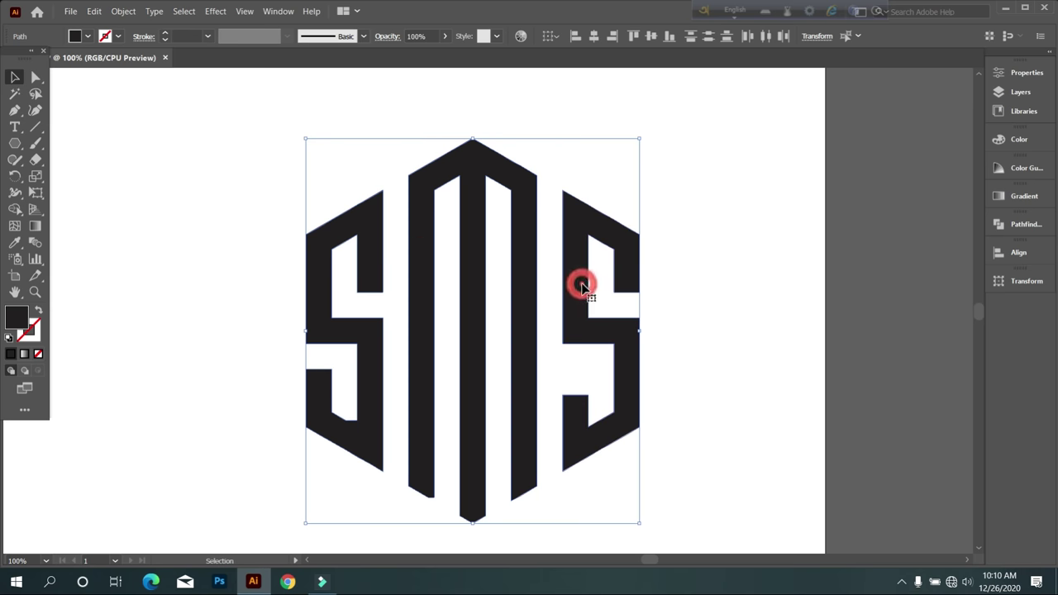
scroll(587, 289, down, 2)
drag(567, 307, 877, 285)
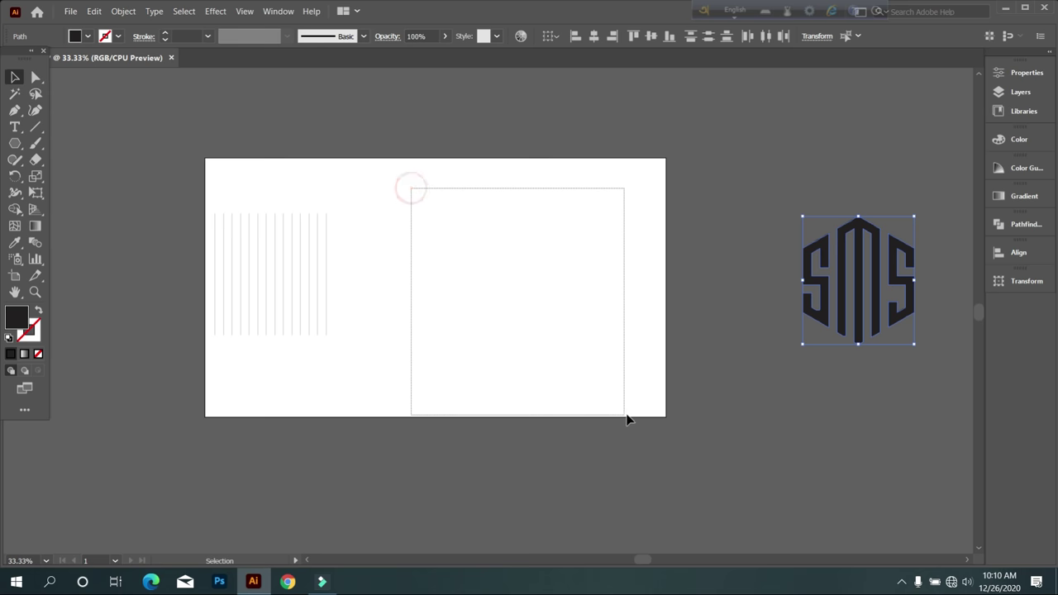
- Deselect the monogram and zoom in on the block of vertical lines
drag(416, 189, 635, 397)
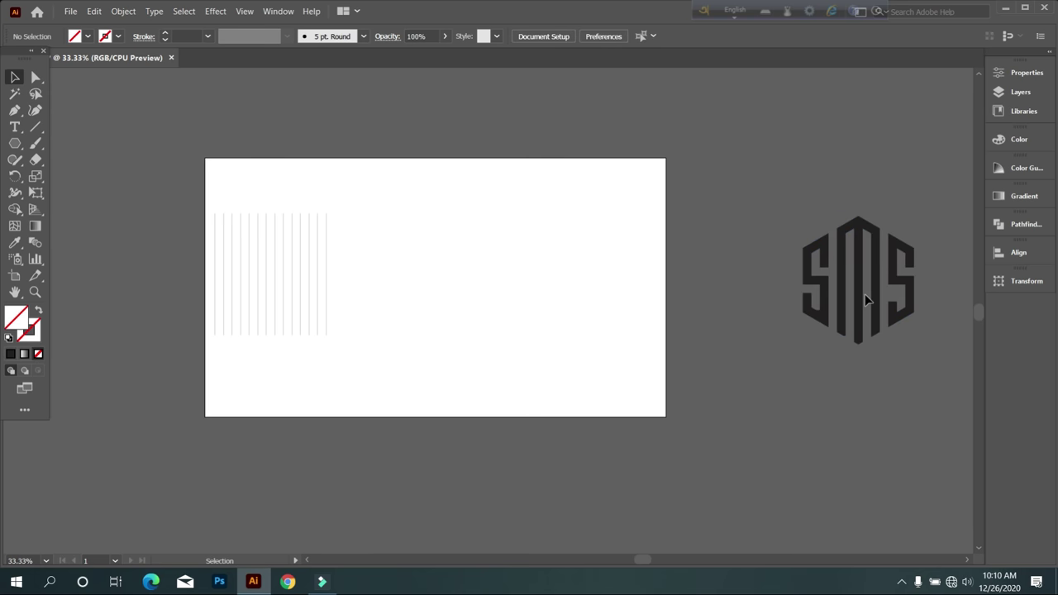
drag(781, 218, 875, 417)
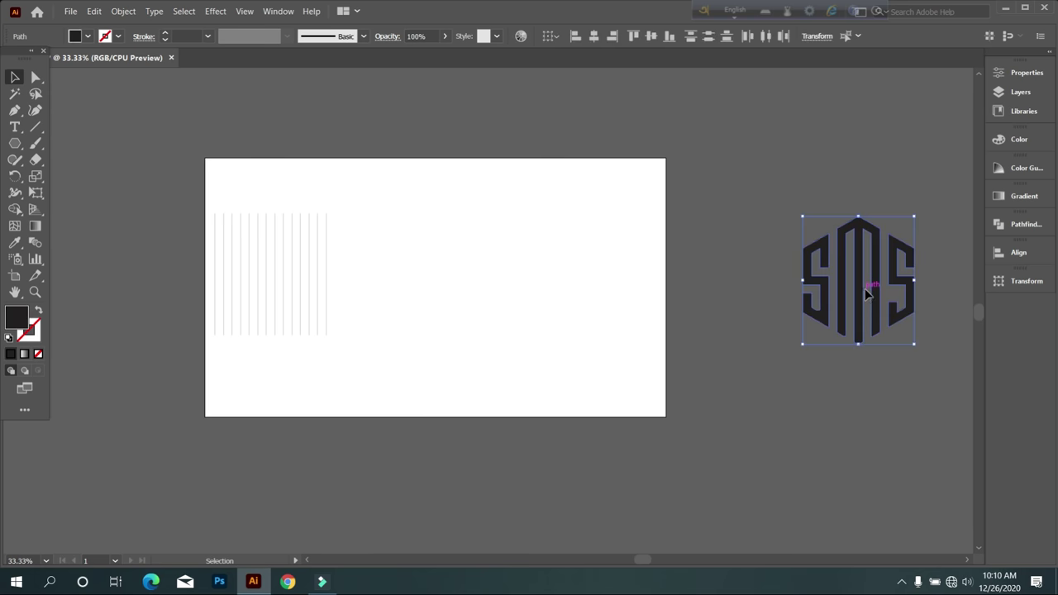
click(505, 320)
key(ctrl+plus)
scroll(506, 317, up, 1)
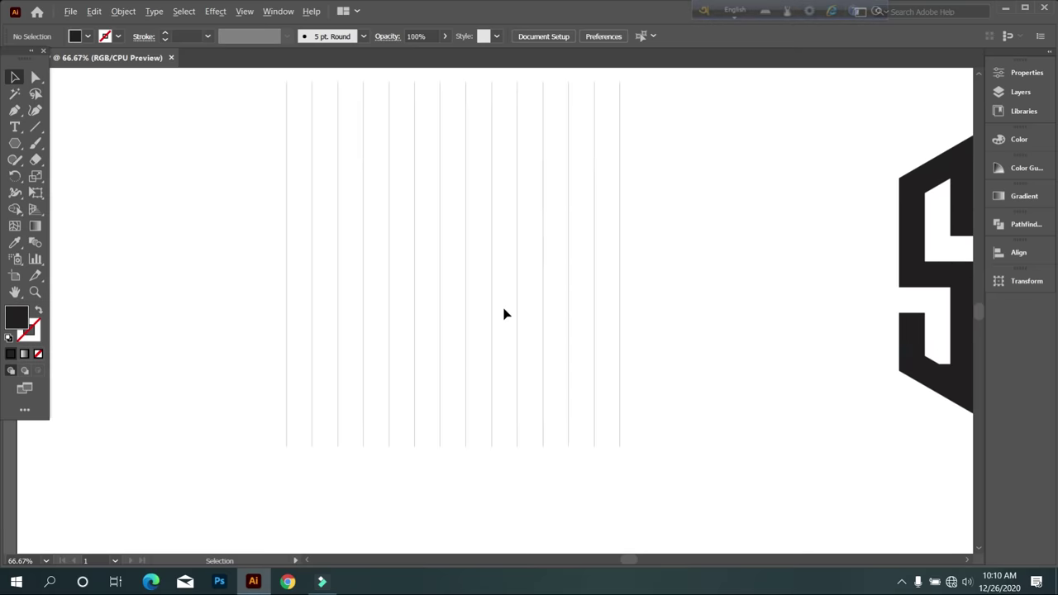
scroll(506, 314, down, 1)
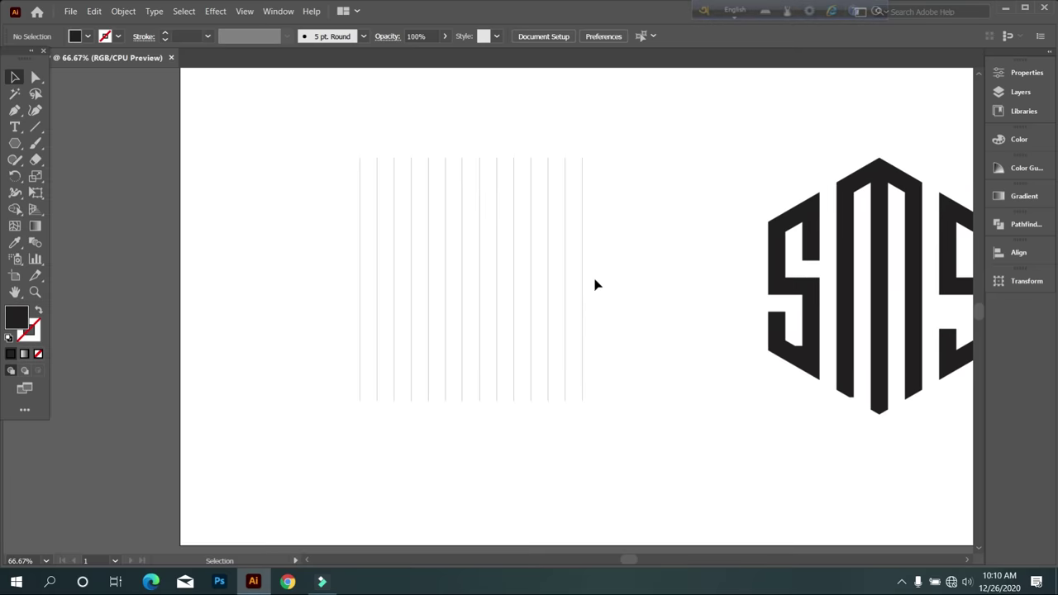
- Draw an outlined, unfilled circle centred on the middle vertical line
click(14, 145)
click(77, 177)
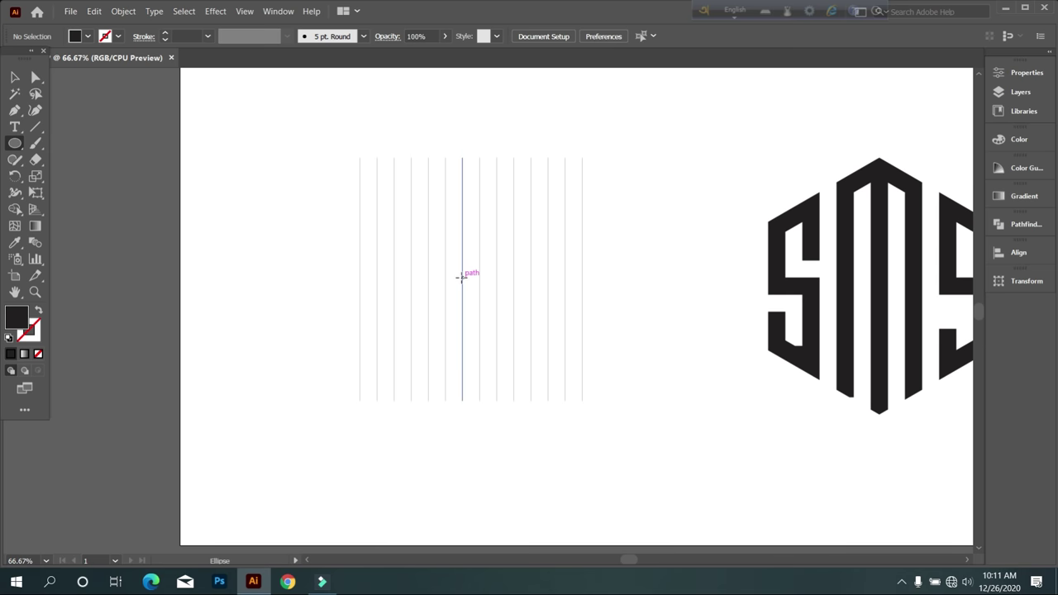
mouse_move(461, 280)
mouse_down()
mouse_move(573, 372)
mouse_move(562, 369)
mouse_move(582, 399)
mouse_up()
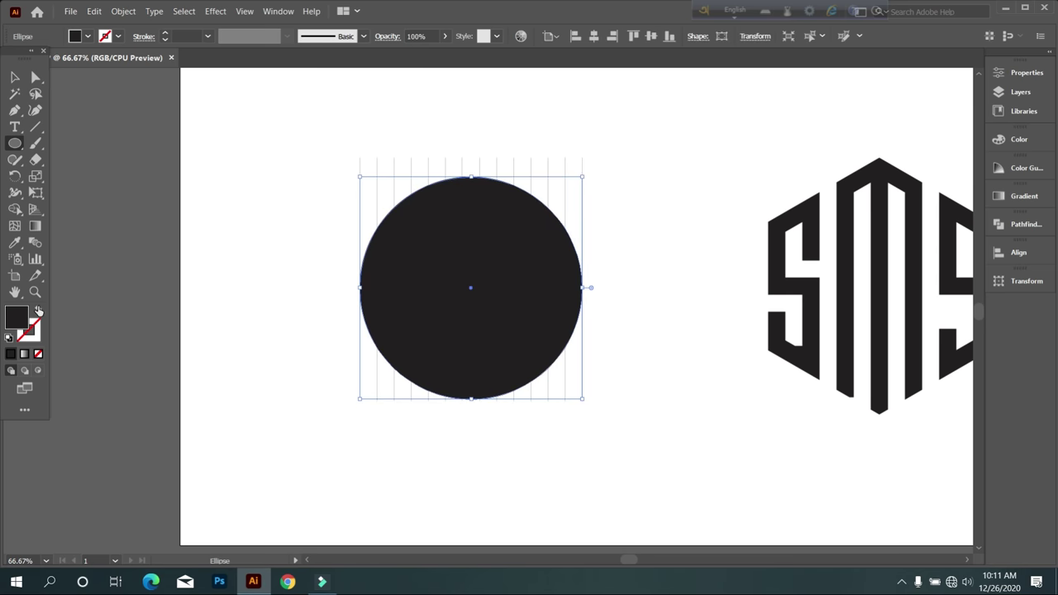
click(38, 310)
- Select the circle with all the lines and vertically centre it among them
click(14, 77)
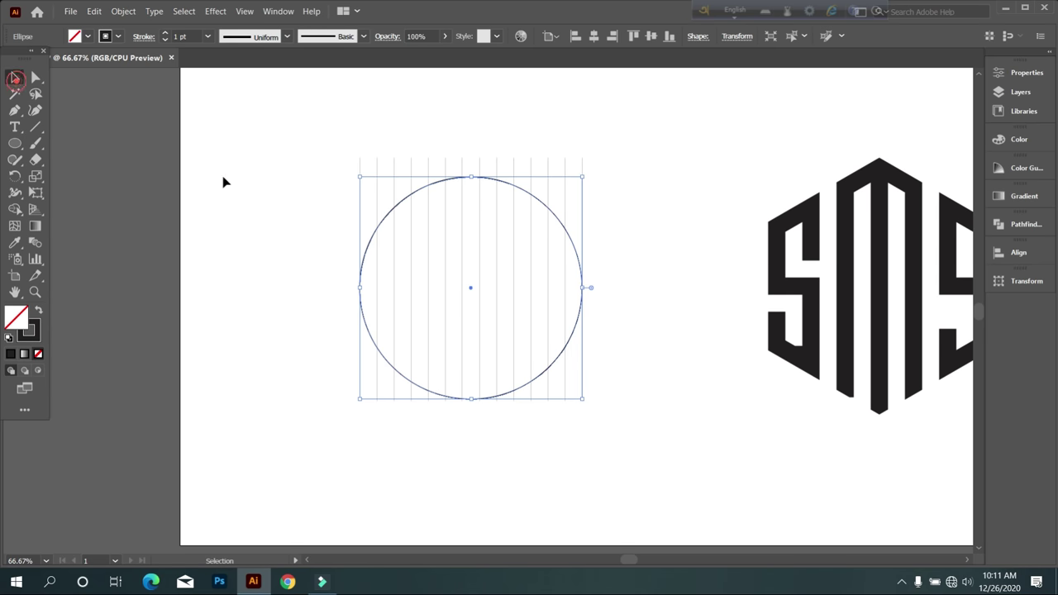
click(256, 230)
drag(545, 329, 624, 353)
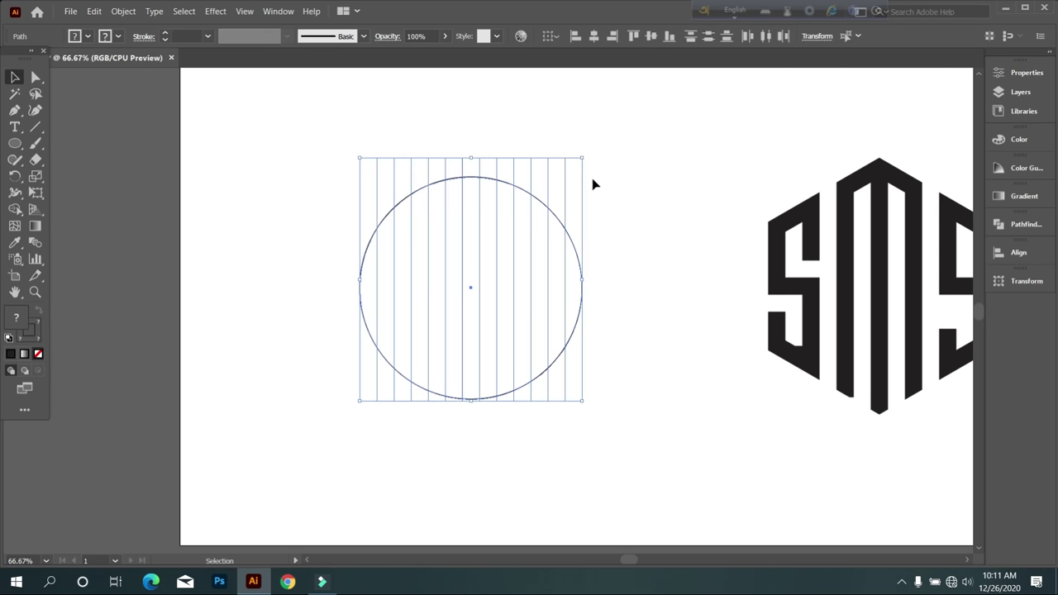
click(651, 36)
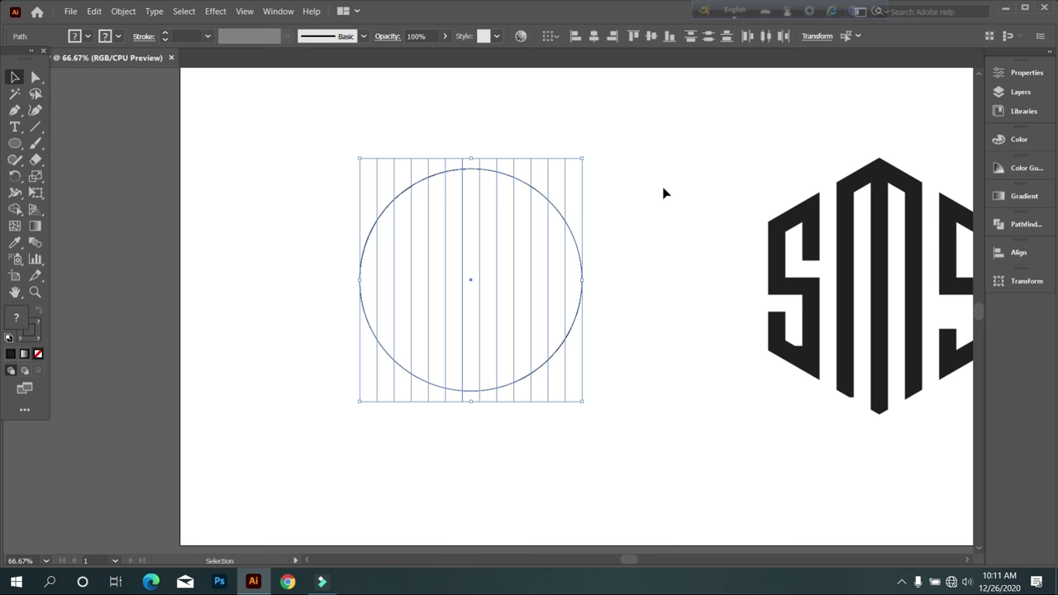
click(678, 276)
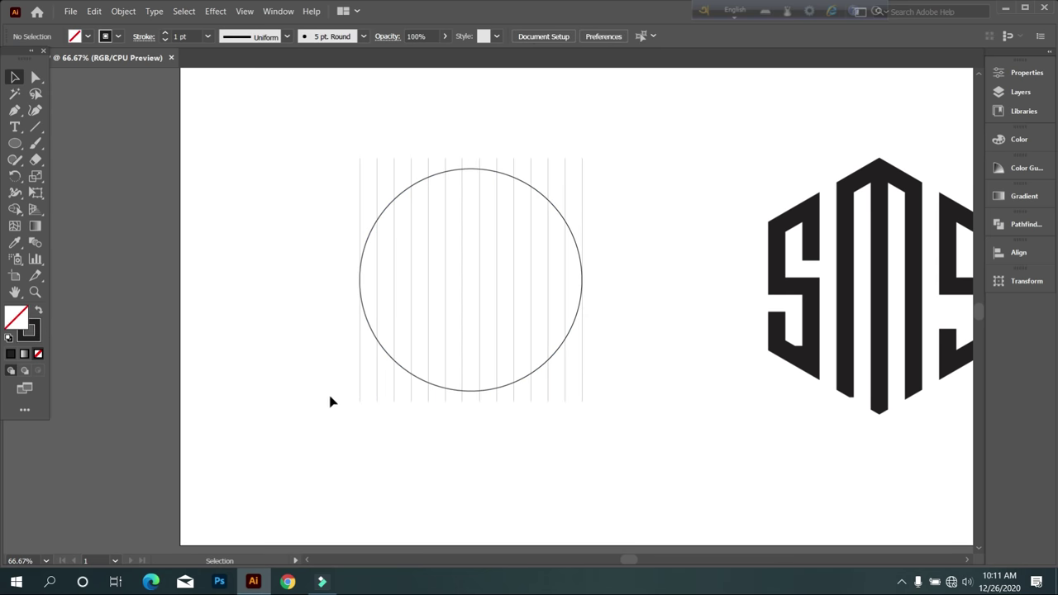
- Reflect a copy of the lines and circle at 135° to form a square grid
drag(624, 460, 625, 399)
right_click(620, 267)
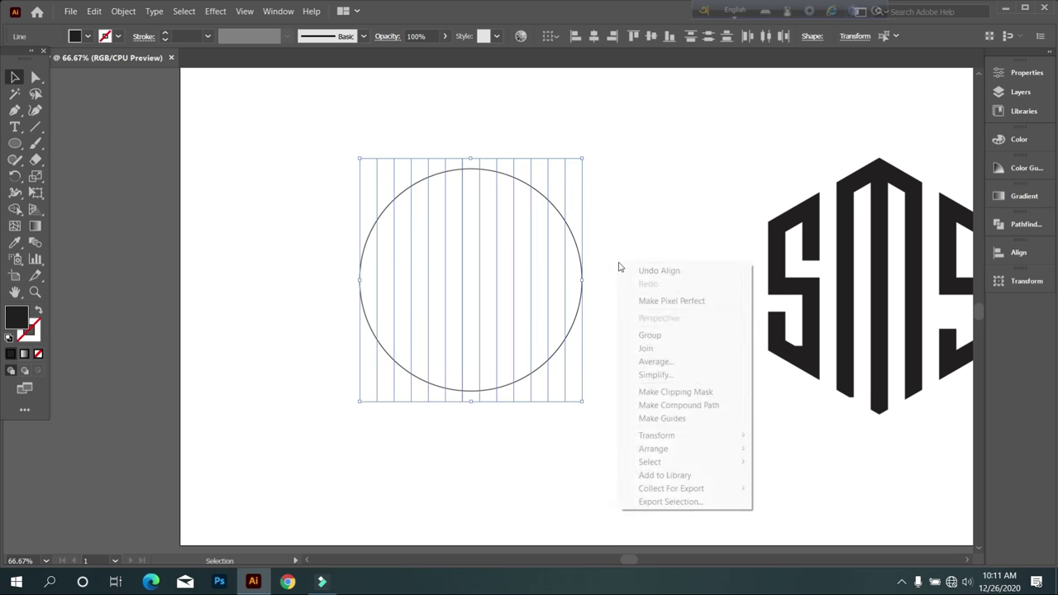
mouse_move(657, 434)
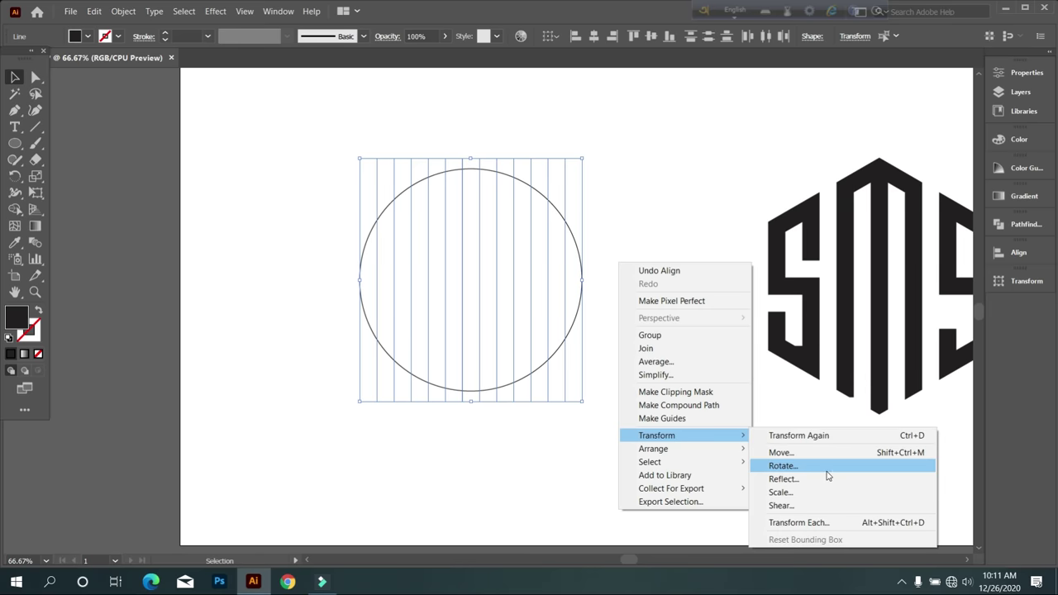
click(827, 479)
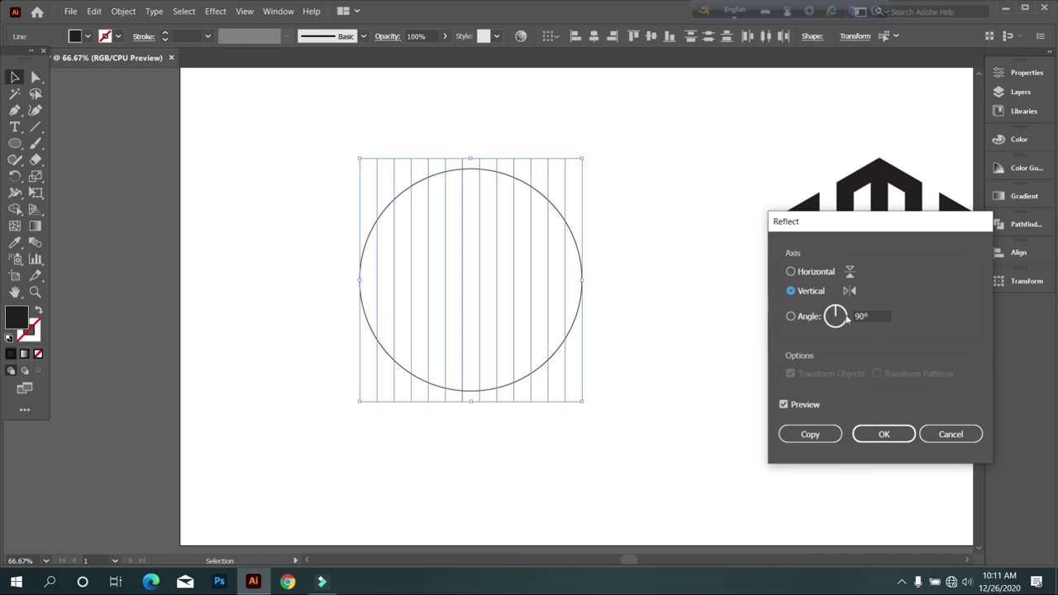
key(shift+Up)
key(shift+Up)
key(shift+Up)
key(shift+Up)
key(shift+Up)
key(Down)
key(Down)
key(Down)
key(Down)
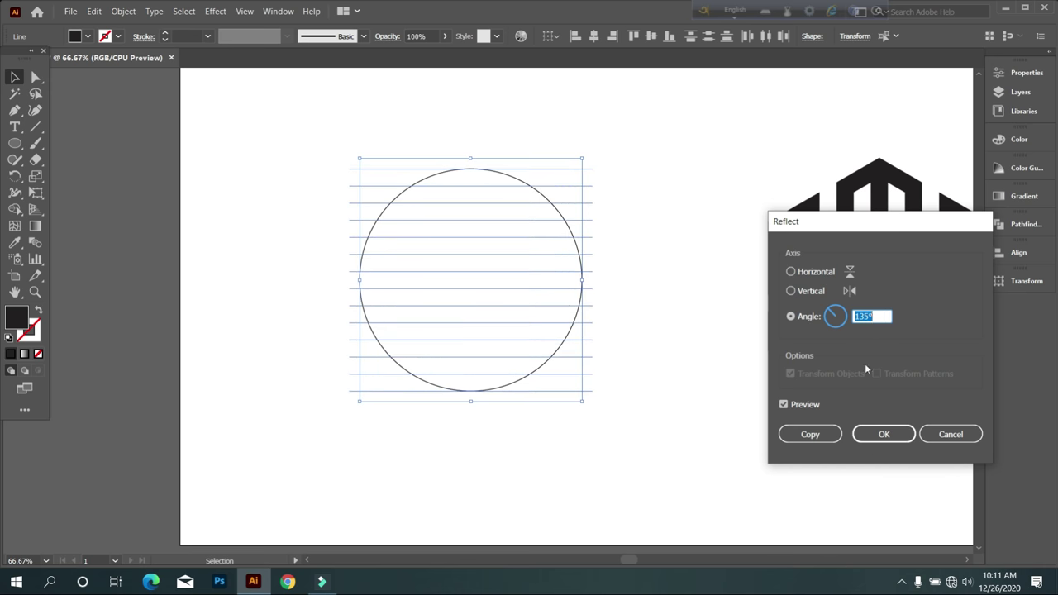
click(829, 436)
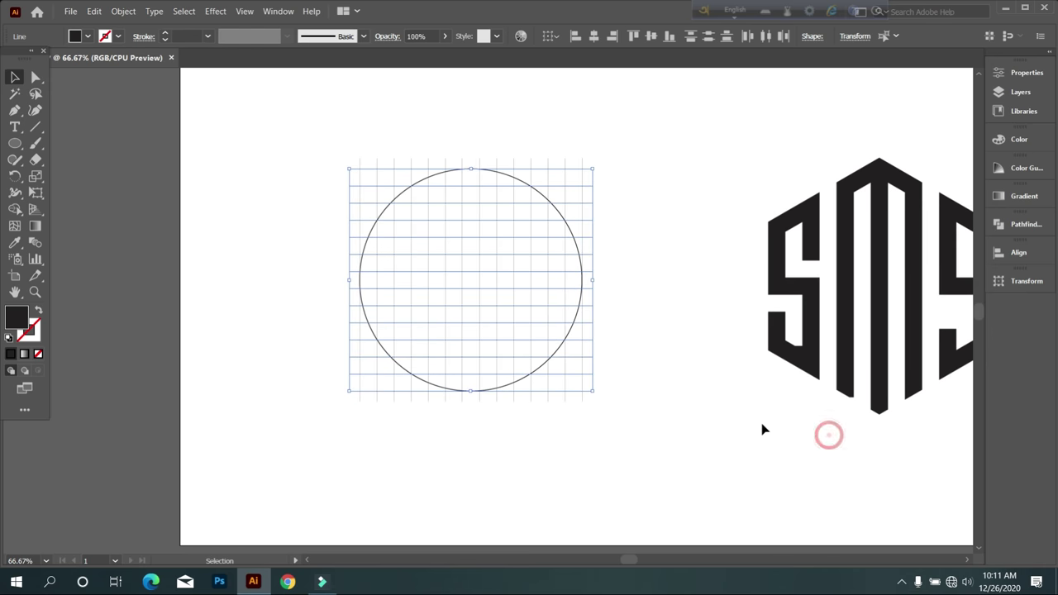
- Copy the circle, paste it in place, and shrink the copy into a smaller concentric circle
click(715, 420)
scroll(576, 387, up, 1)
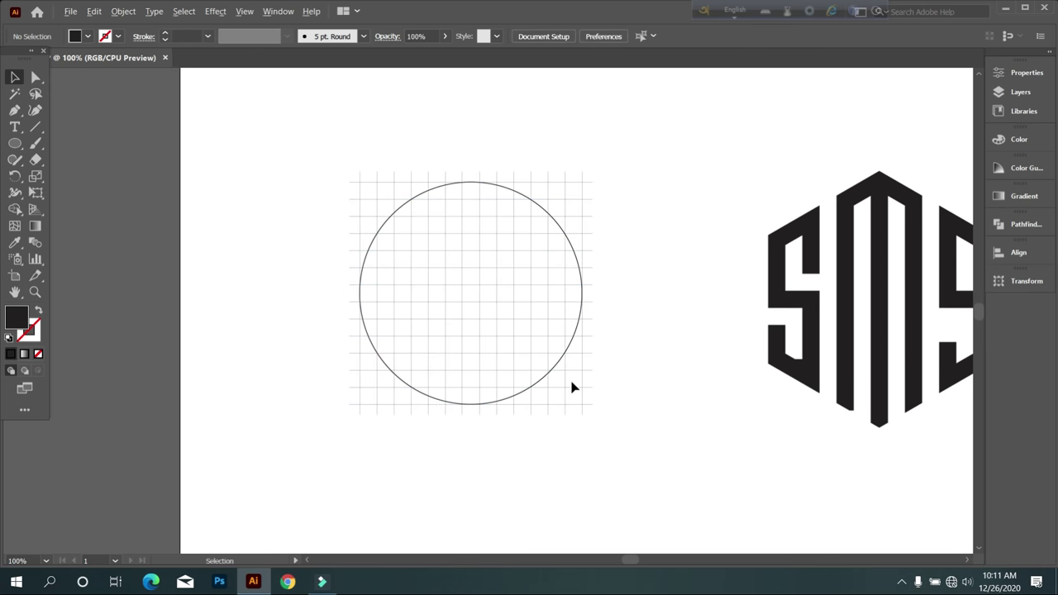
alt+scroll(576, 386, up, 2)
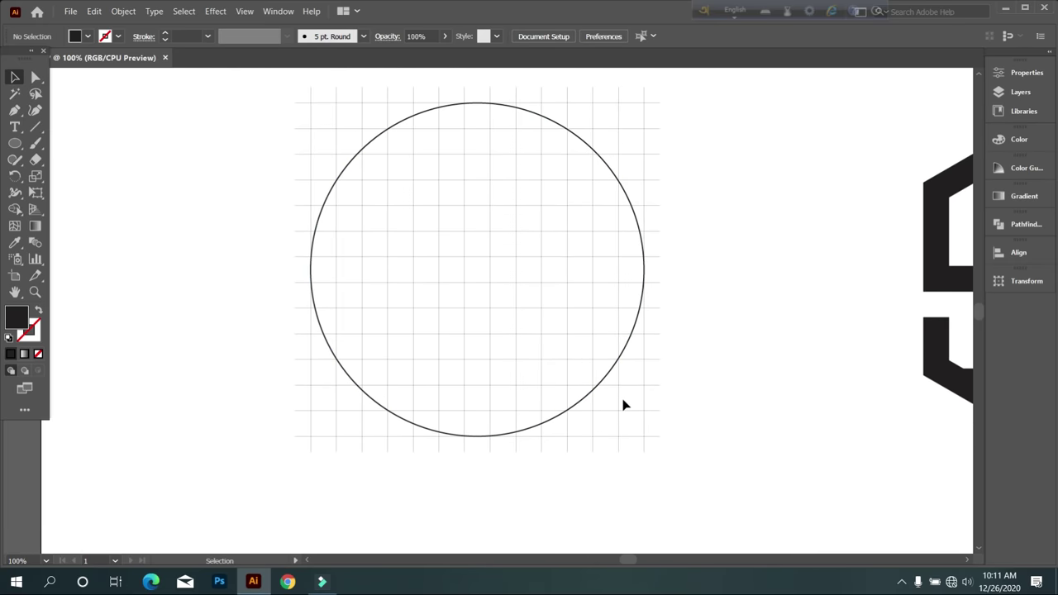
click(586, 400)
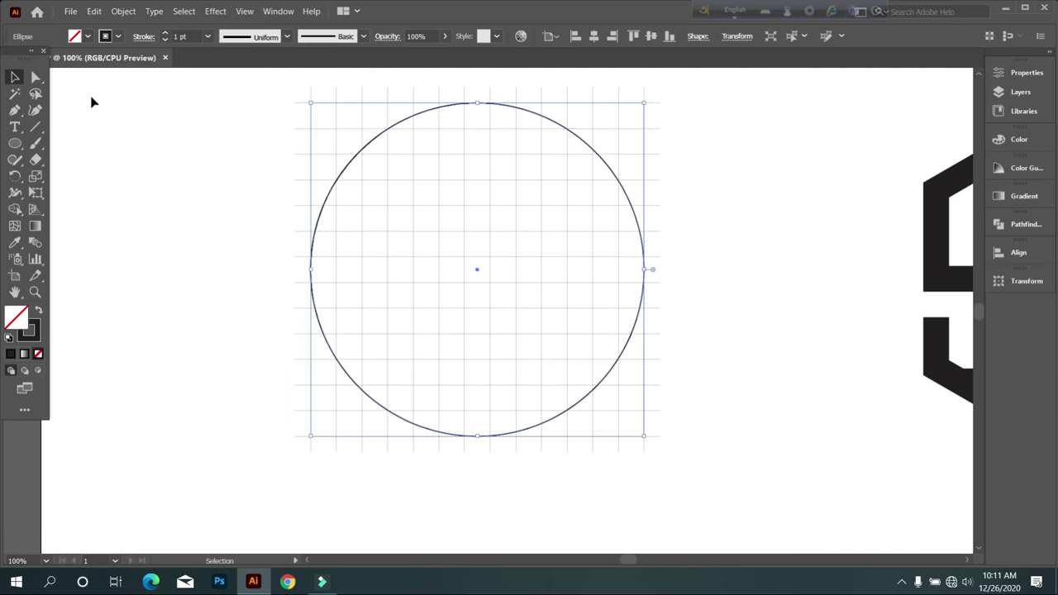
click(124, 11)
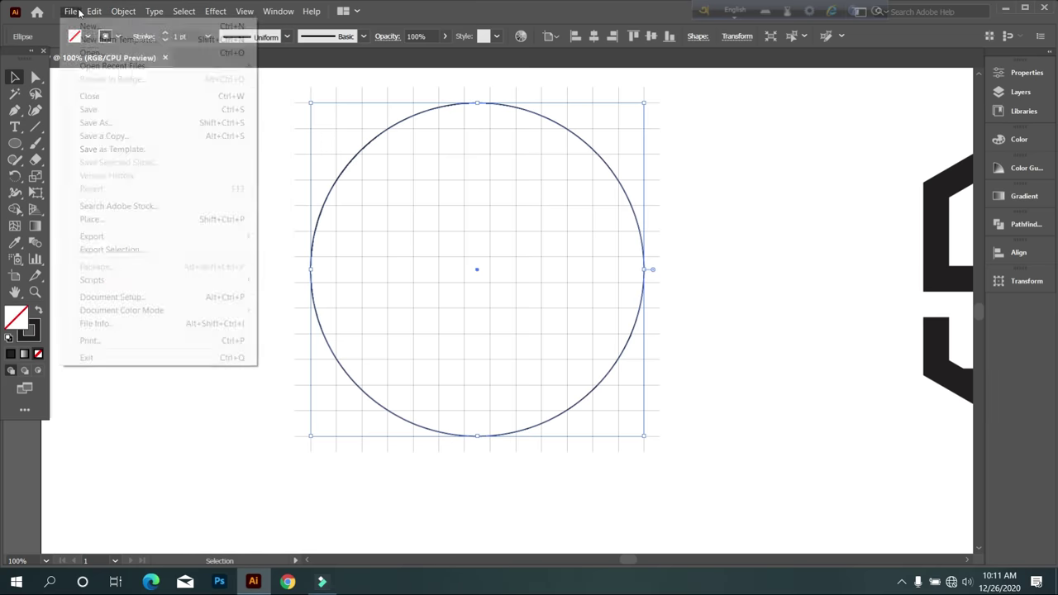
click(116, 69)
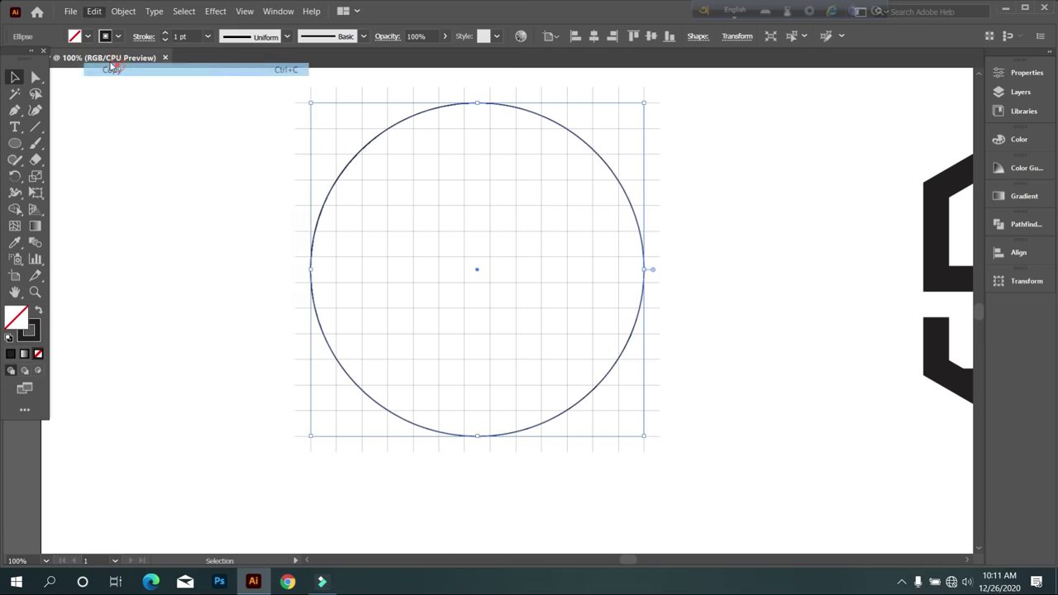
click(92, 12)
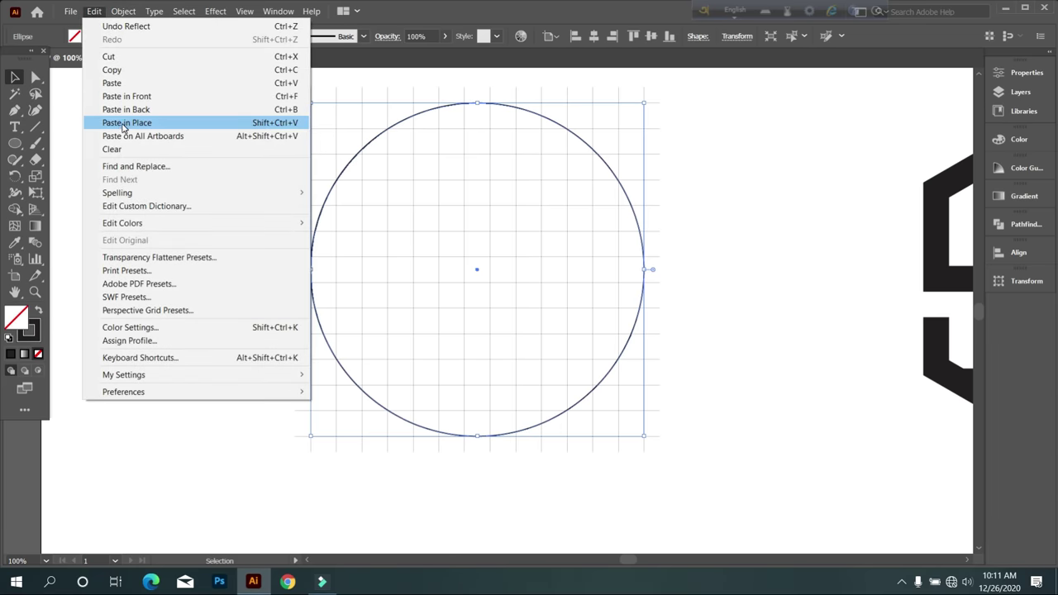
click(122, 123)
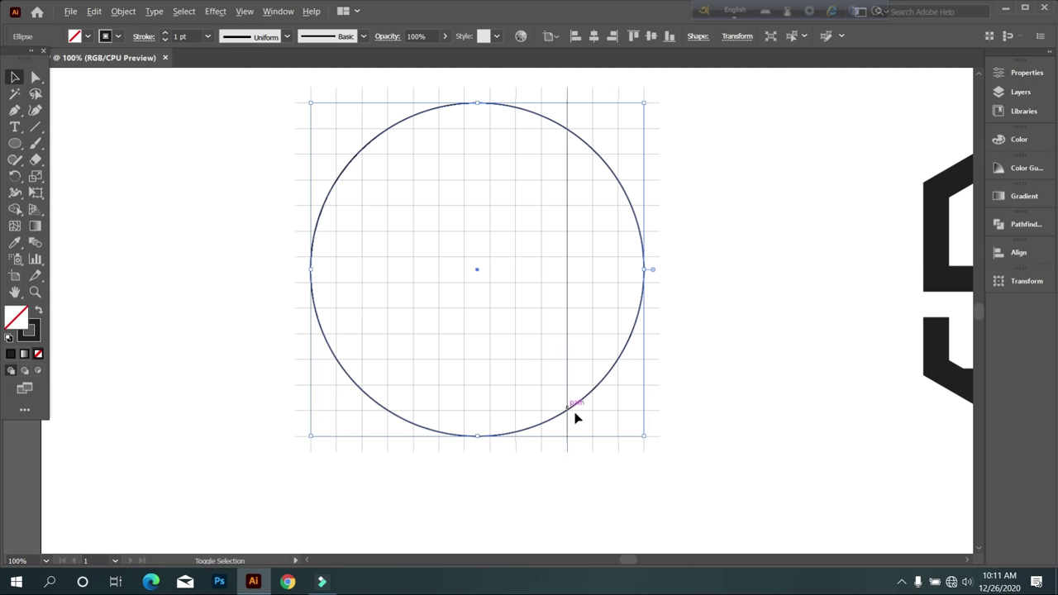
drag(644, 437, 619, 431)
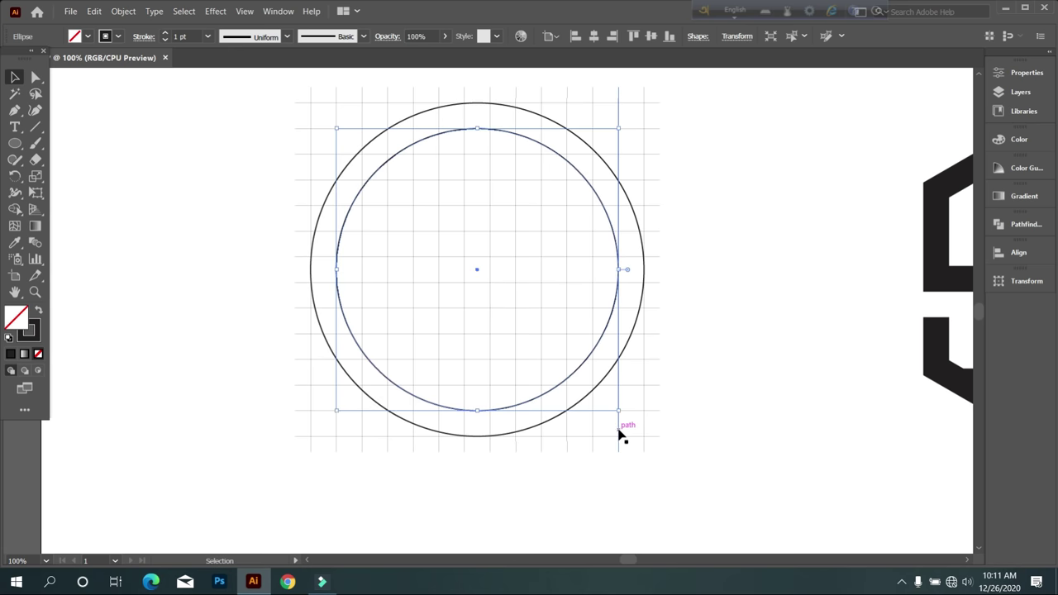
- Marquee-select the grid together with both circles
click(245, 330)
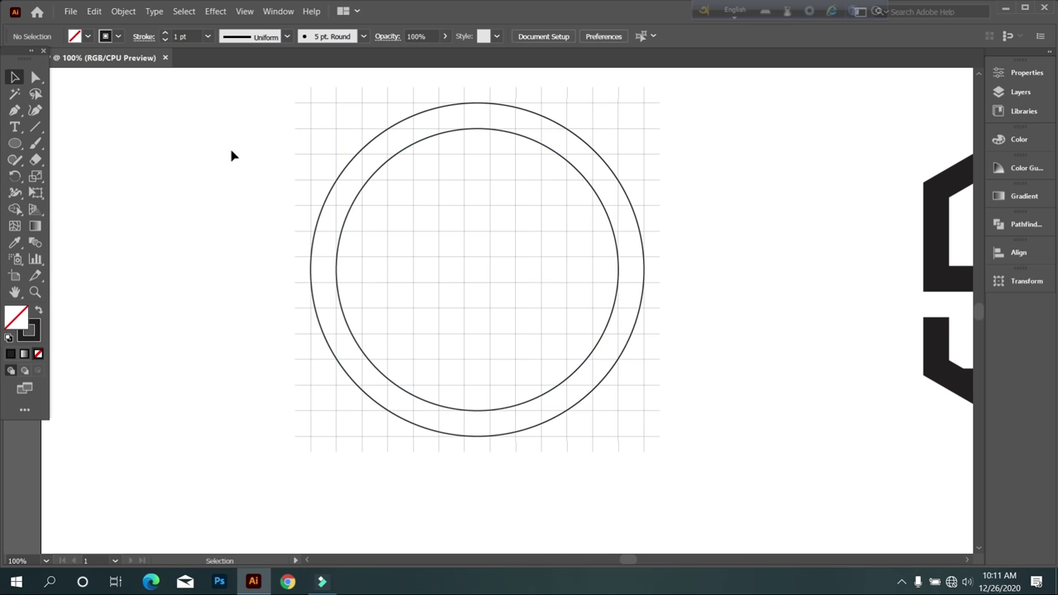
scroll(258, 187, up, 1)
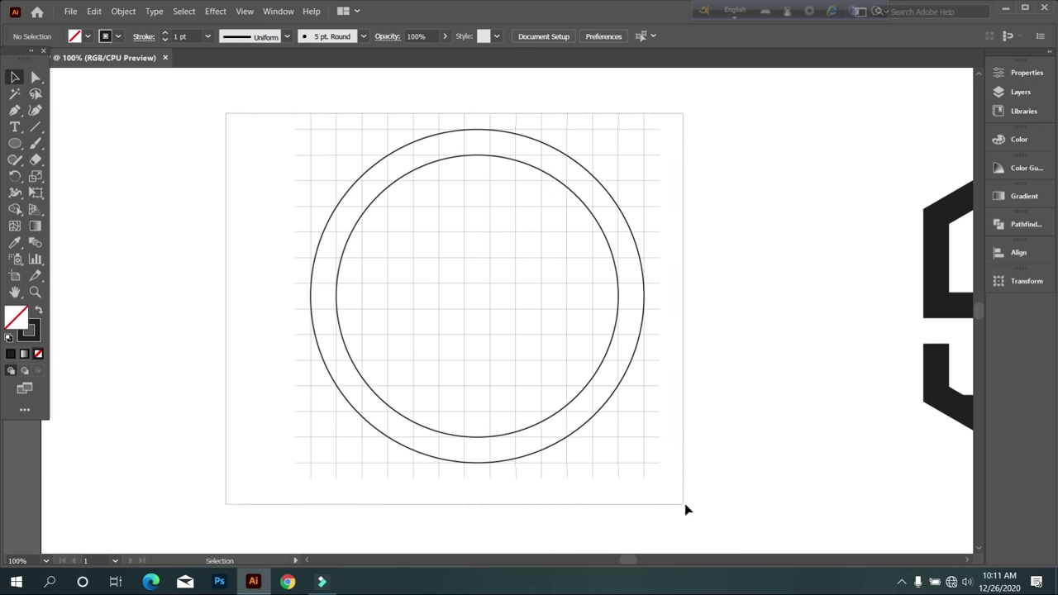
drag(598, 451, 685, 505)
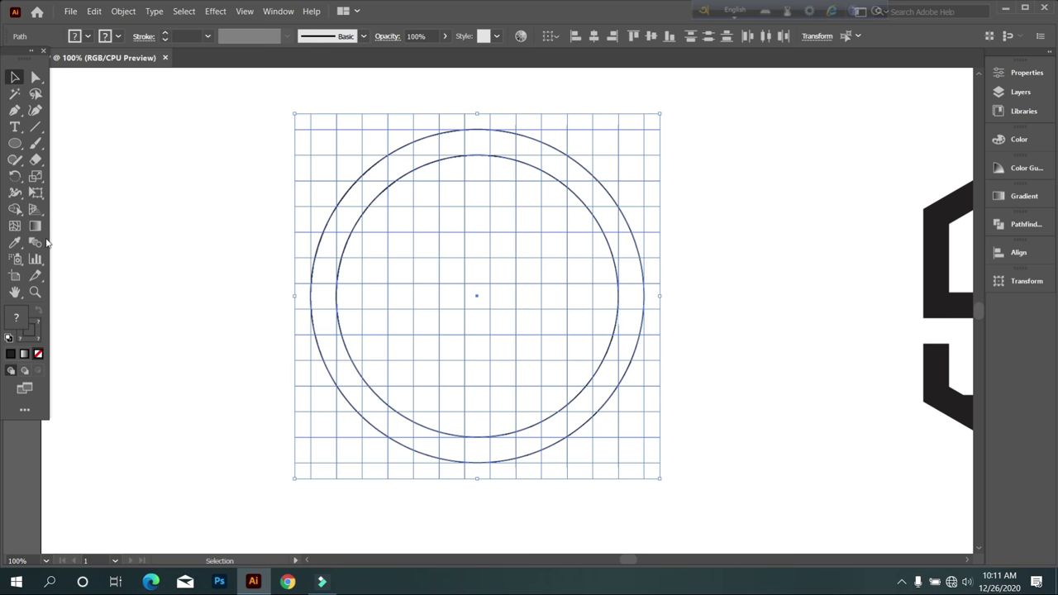
- Merge the middle, left and right grid columns into three black vertical bars with Shape Builder
click(14, 211)
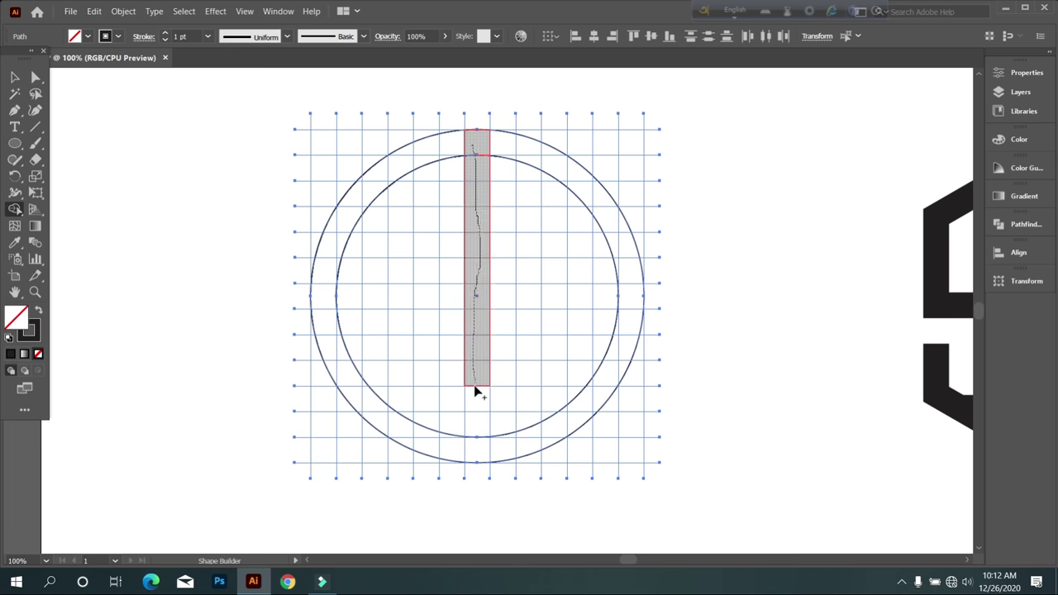
drag(471, 442, 470, 438)
drag(423, 139, 422, 361)
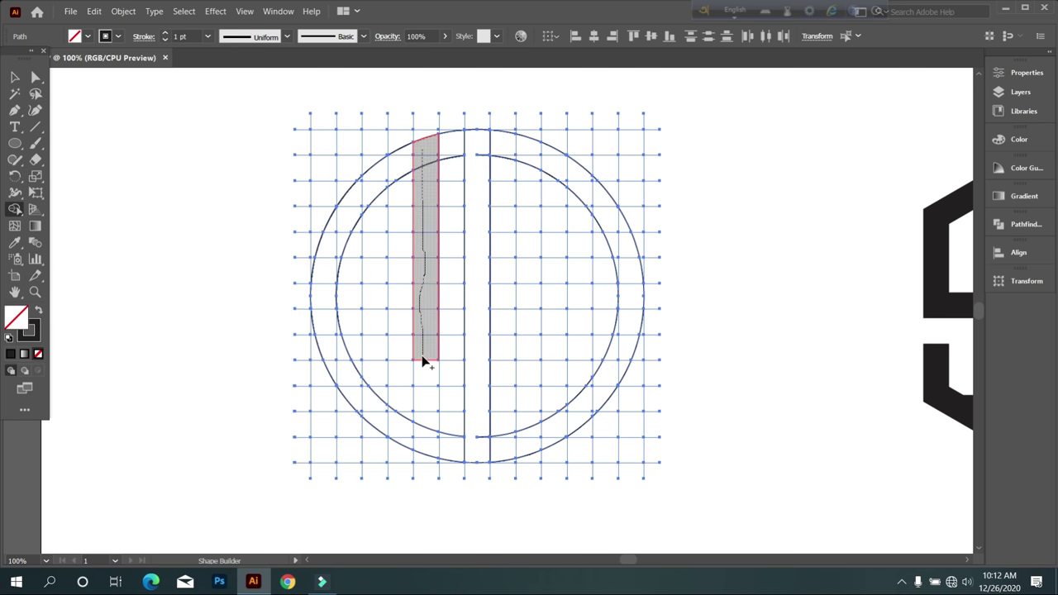
drag(421, 445, 421, 447)
click(38, 310)
click(426, 301)
click(477, 333)
drag(532, 147, 530, 447)
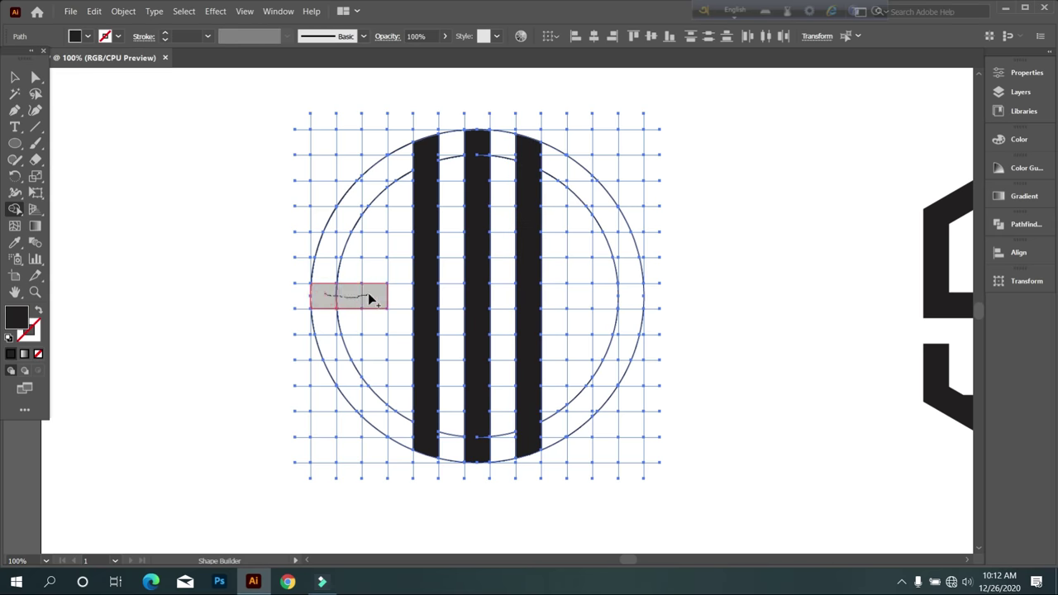
- Merge the crossbar, arc and lower cells into the left and right S letters
drag(602, 297, 633, 301)
drag(378, 248, 377, 171)
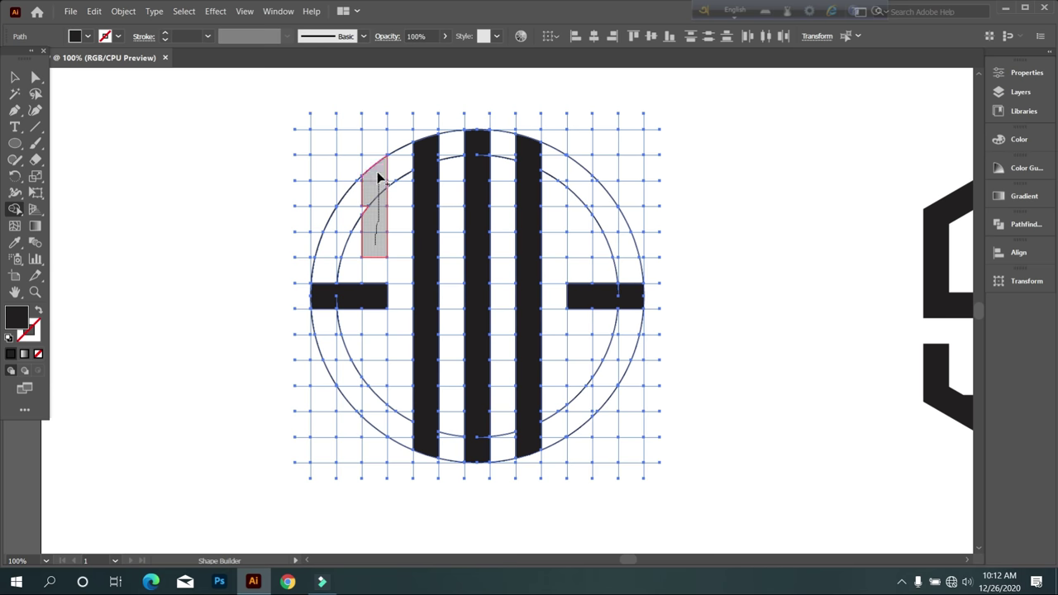
drag(327, 284, 327, 285)
drag(376, 338, 385, 382)
drag(329, 350, 329, 354)
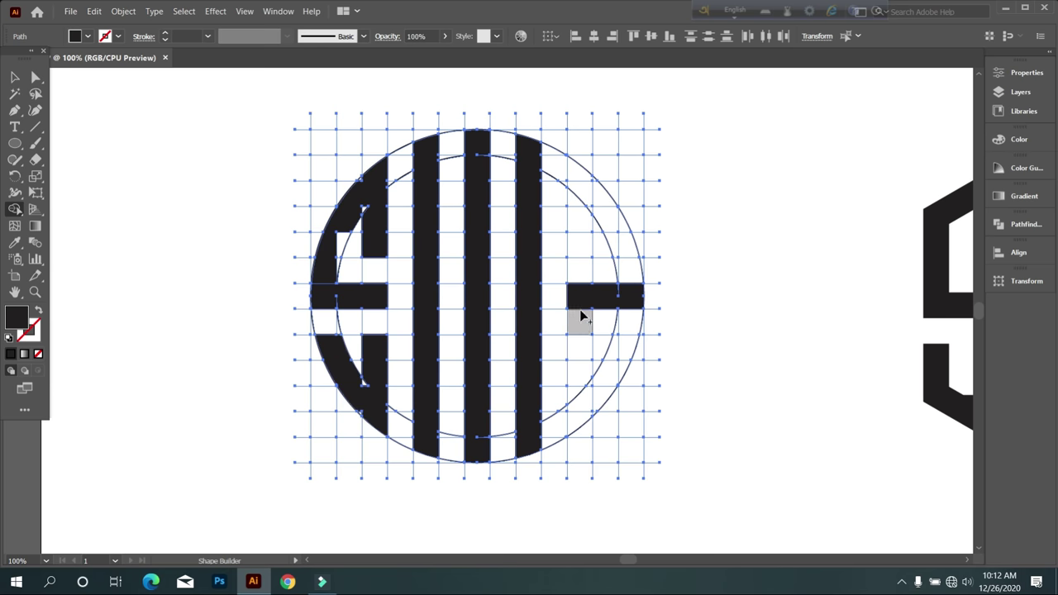
drag(577, 308, 618, 238)
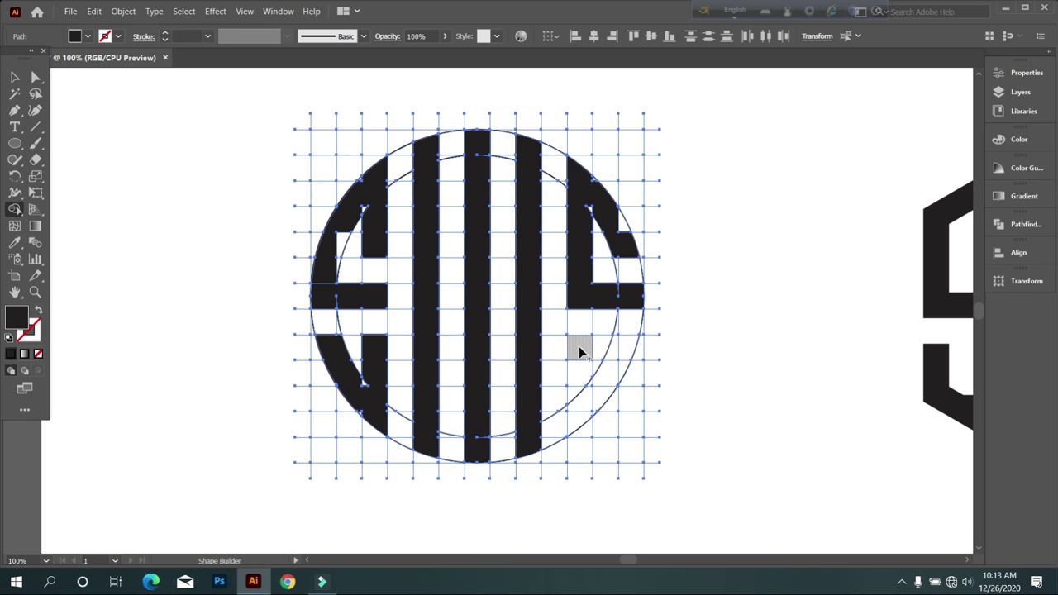
drag(630, 339, 631, 300)
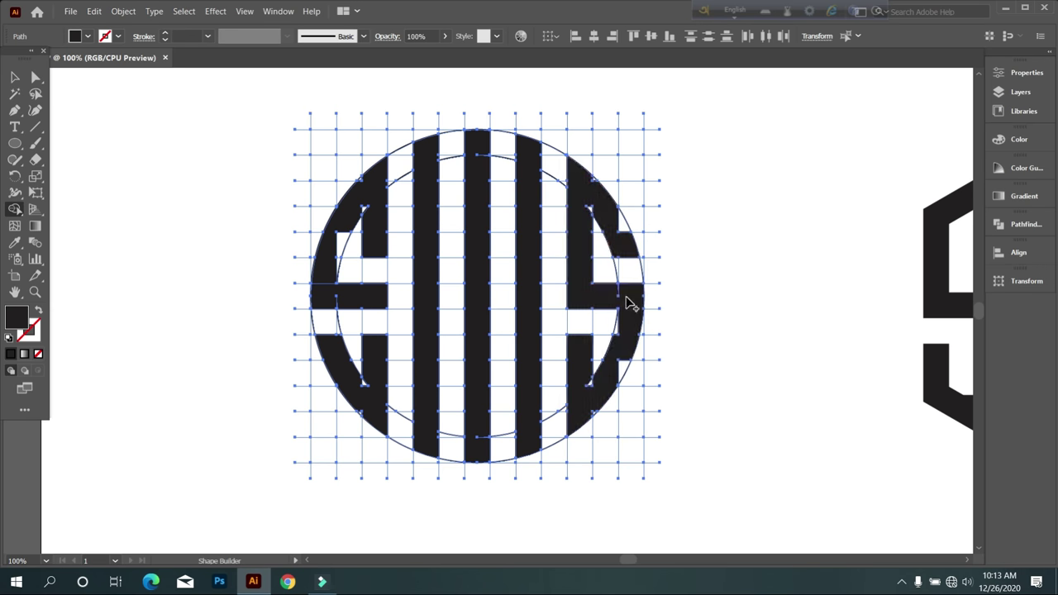
- Merge the upper-left arc pieces with the left S's bar into one solid shape
scroll(362, 310, up, 2)
scroll(385, 307, up, 1)
drag(378, 369, 379, 369)
scroll(372, 444, up, 2)
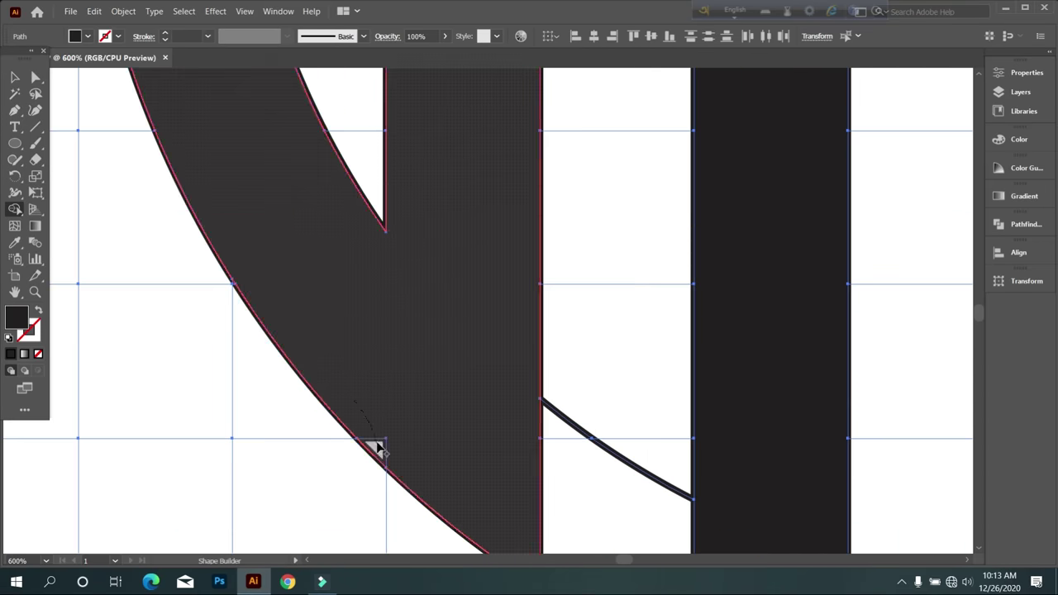
scroll(373, 373, down, 2)
scroll(395, 338, down, 2)
scroll(399, 321, up, 1)
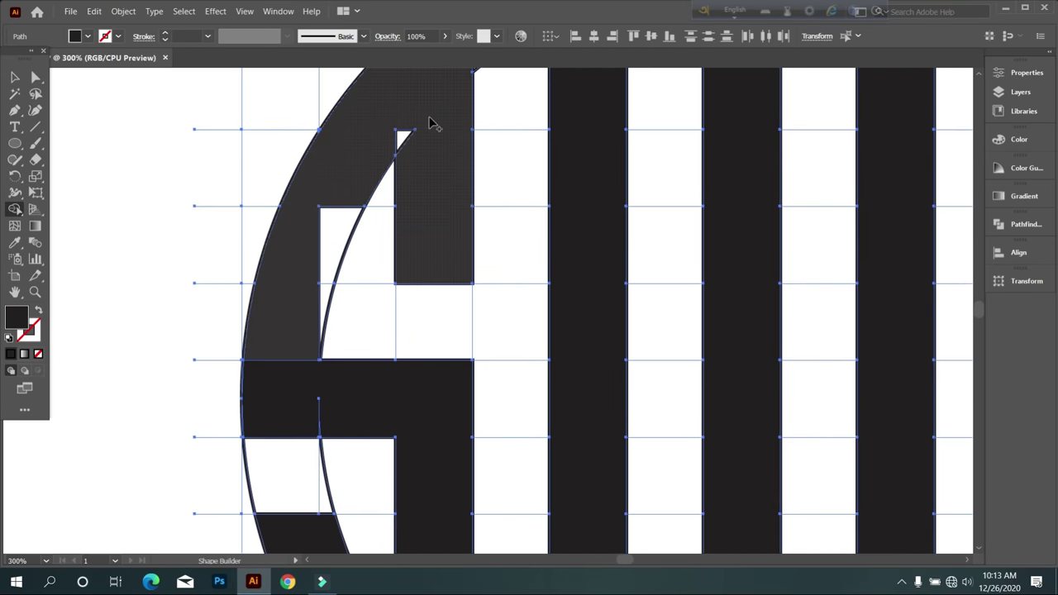
drag(373, 146, 308, 408)
scroll(364, 355, up, 1)
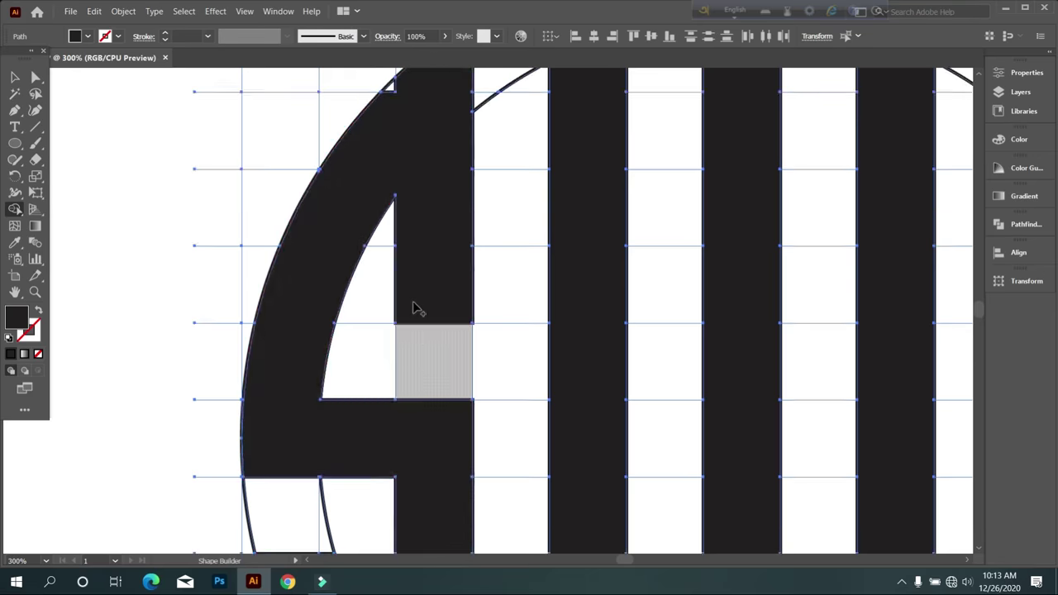
scroll(396, 260, up, 1)
scroll(545, 284, down, 1)
scroll(606, 165, down, 1)
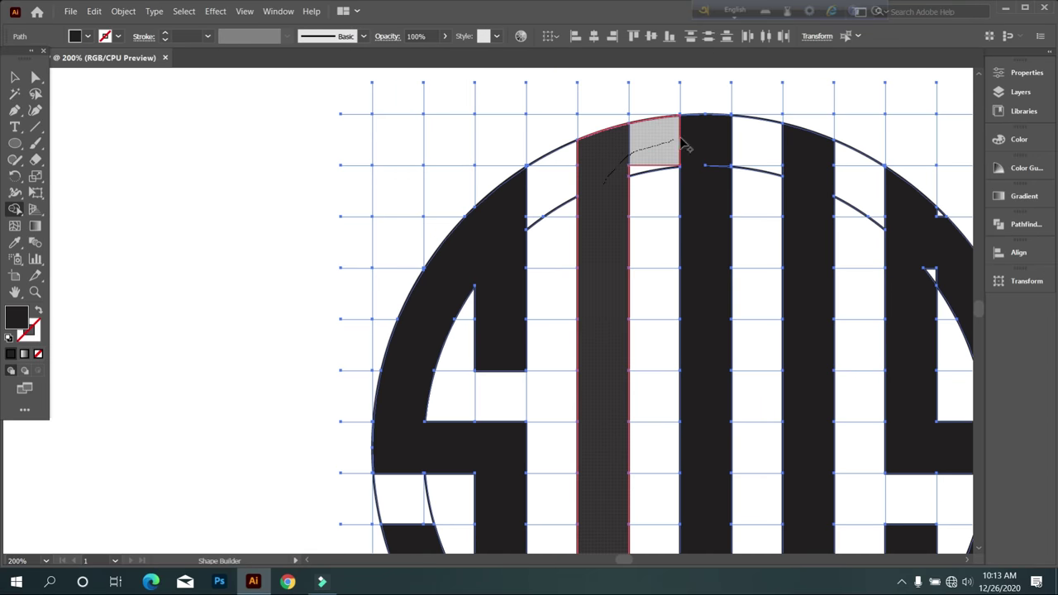
- Merge the M's stripes and top arc into a single arched M
drag(606, 166, 653, 176)
scroll(727, 211, down, 1)
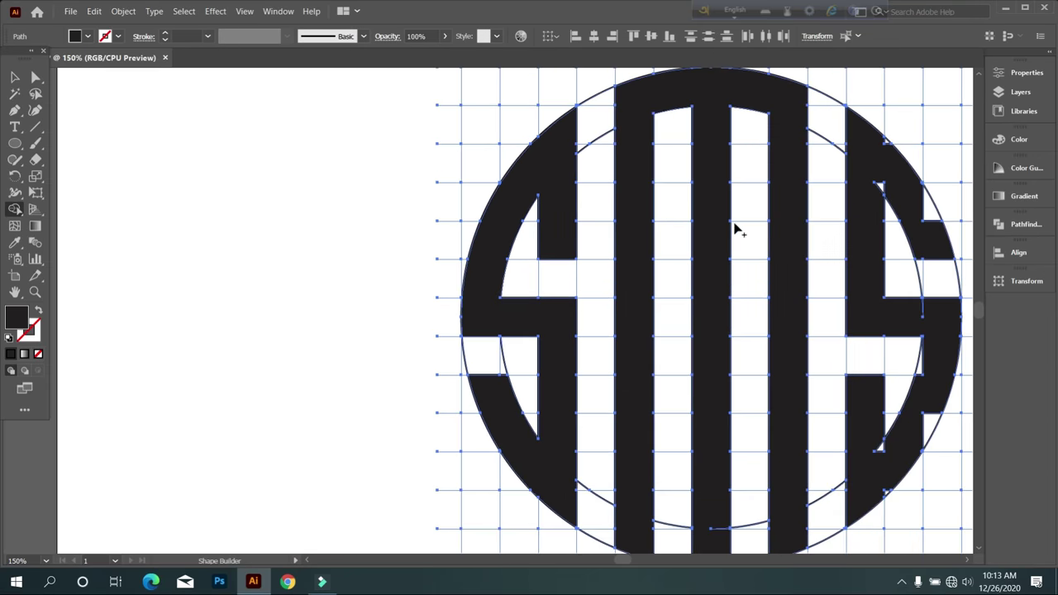
scroll(716, 289, up, 2)
- Merge the right S pieces into one shape, removing its inner grid lines
mouse_move(835, 120)
mouse_down()
mouse_move(827, 214)
mouse_move(934, 304)
mouse_up()
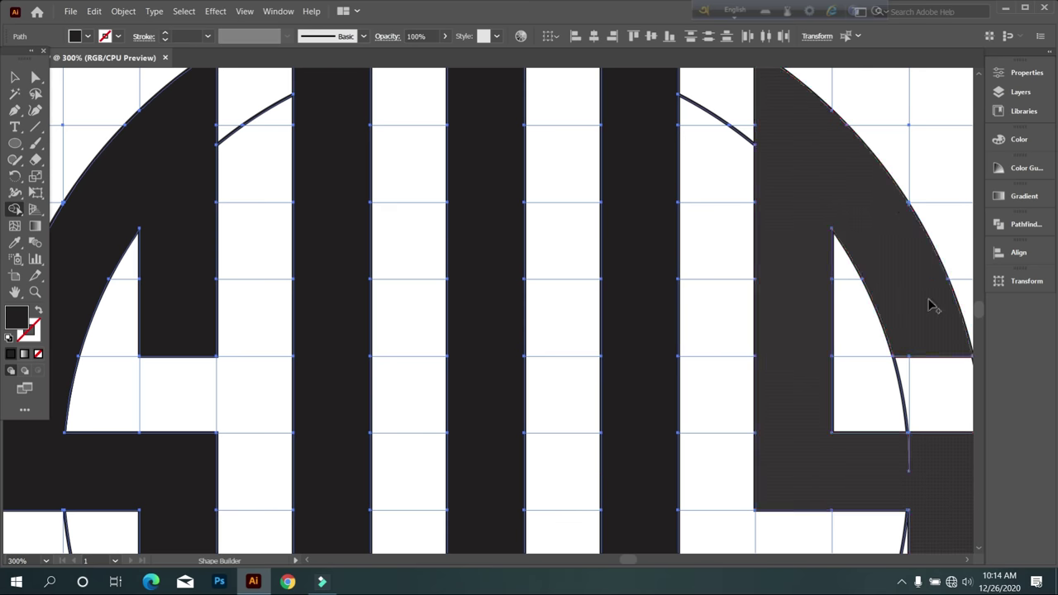
scroll(942, 294, down, 1)
scroll(746, 293, up, 1)
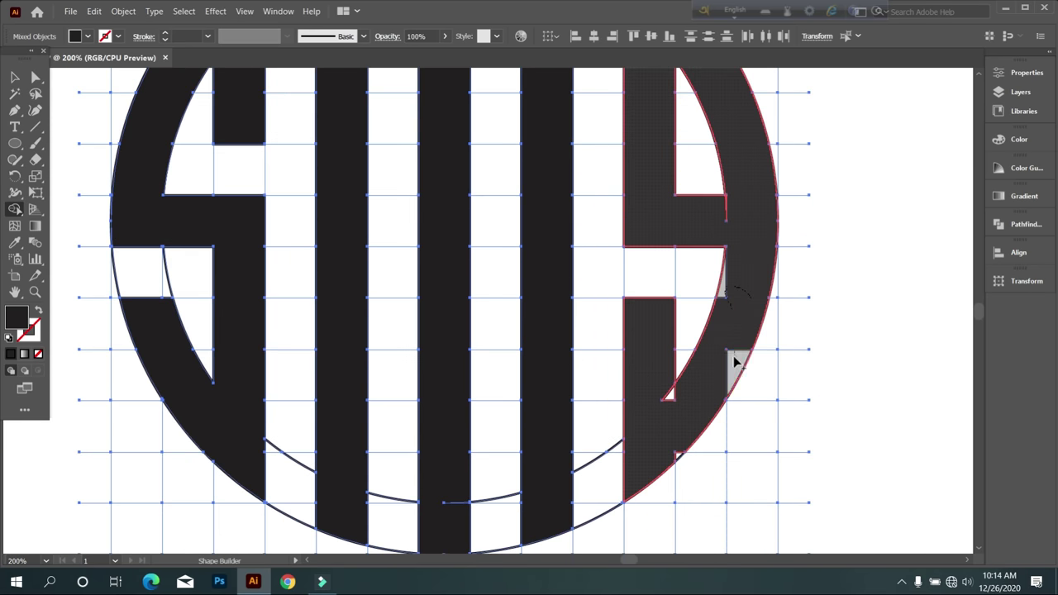
scroll(733, 355, up, 1)
click(690, 347)
scroll(695, 352, down, 1)
scroll(538, 378, up, 1)
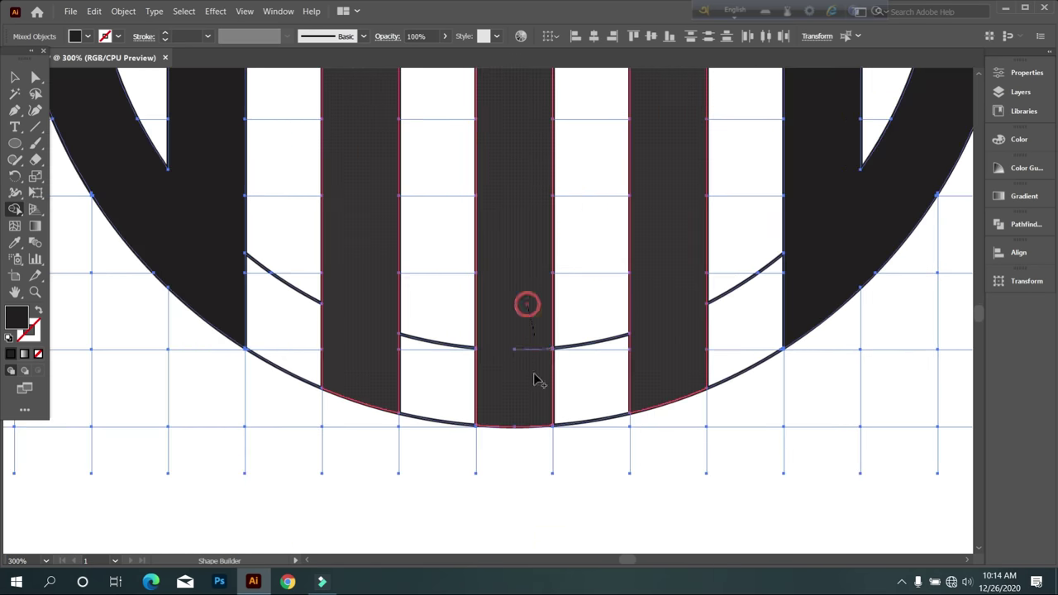
scroll(538, 378, down, 1)
scroll(568, 171, down, 1)
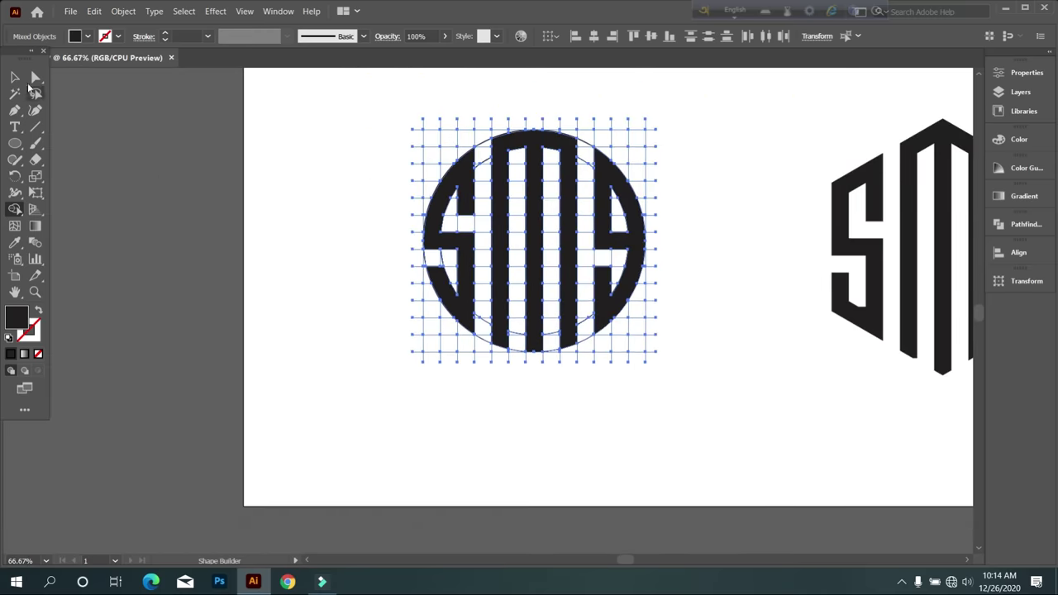
- Select the circular monogram's paths and remove an unwanted piece of the right letter
click(15, 77)
click(277, 161)
click(511, 224)
click(388, 281)
click(506, 255)
key(shift+m)
alt+click(635, 223)
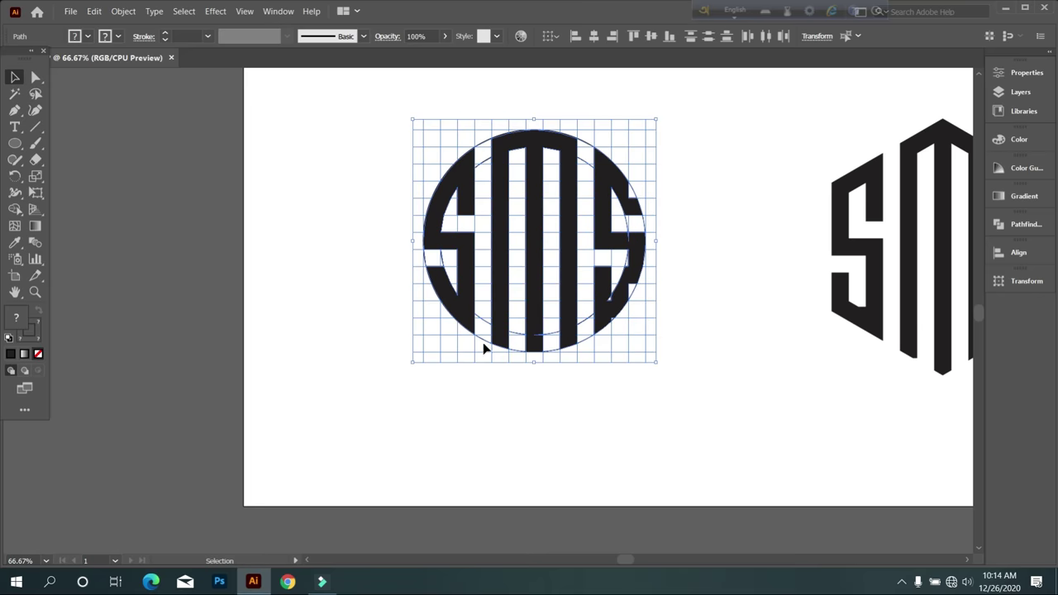
key(v)
click(618, 323)
- With all paths selected, merge the right S into one shape with Shape Builder
scroll(683, 300, up, 2)
key(ctrl+a)
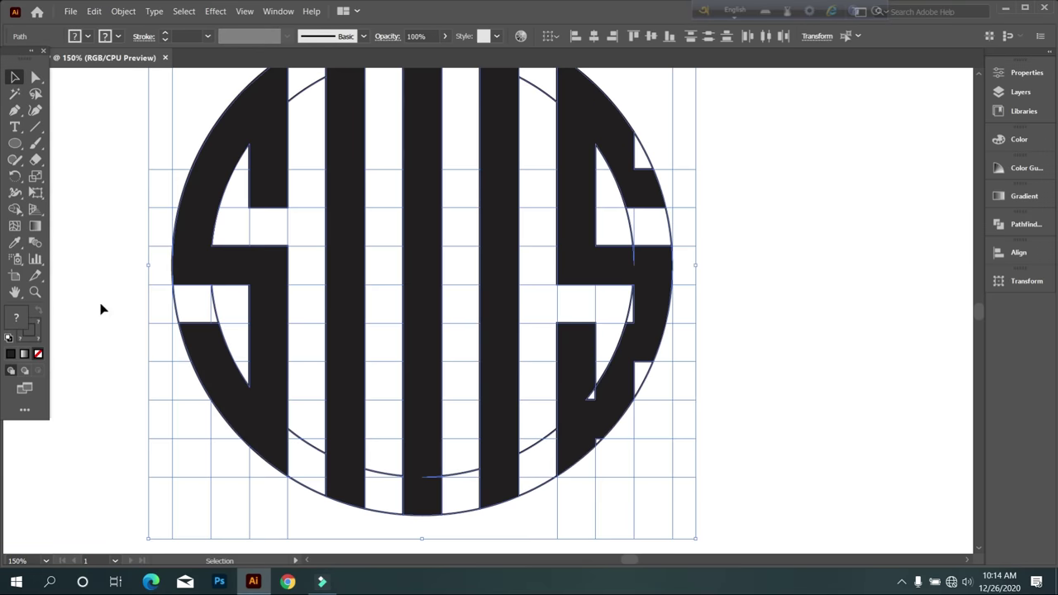
key(shift+m)
drag(645, 172, 638, 322)
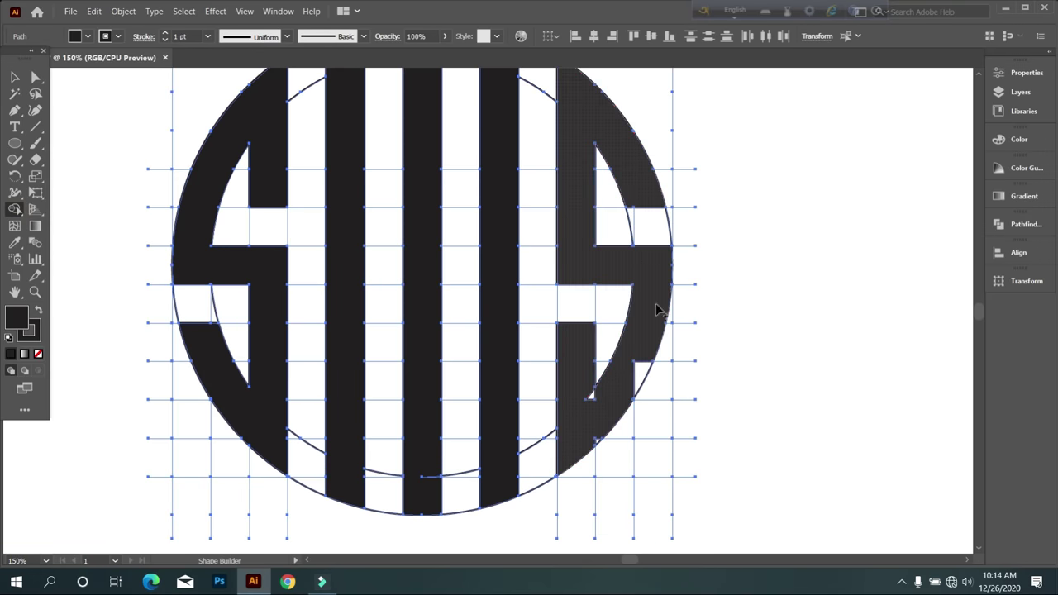
scroll(656, 303, down, 1)
scroll(444, 449, up, 1)
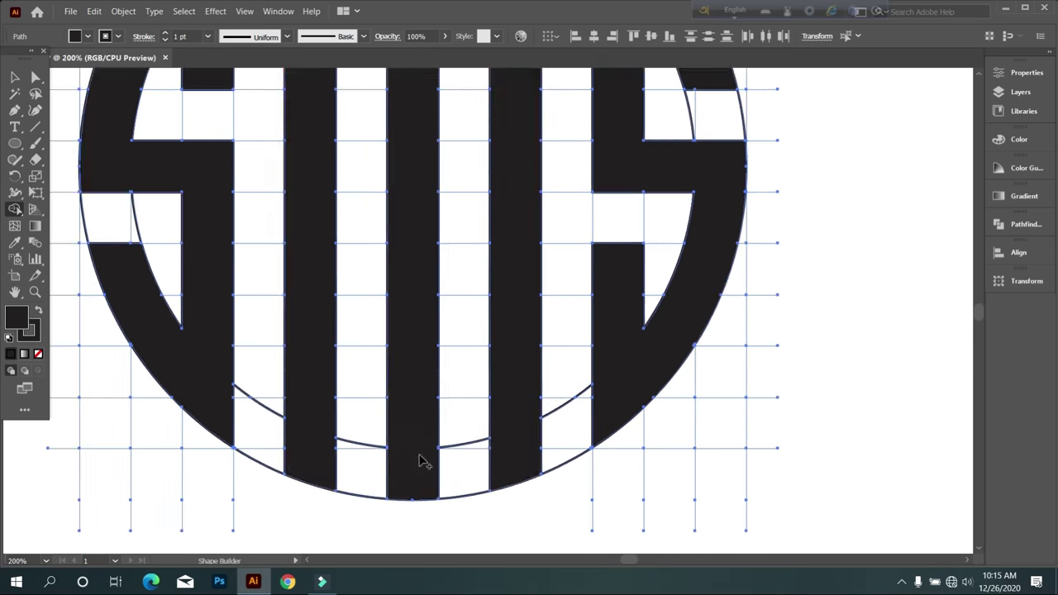
scroll(430, 438, down, 2)
key(v)
scroll(297, 273, down, 2)
scroll(427, 242, down, 2)
key(ctrl+shift+a)
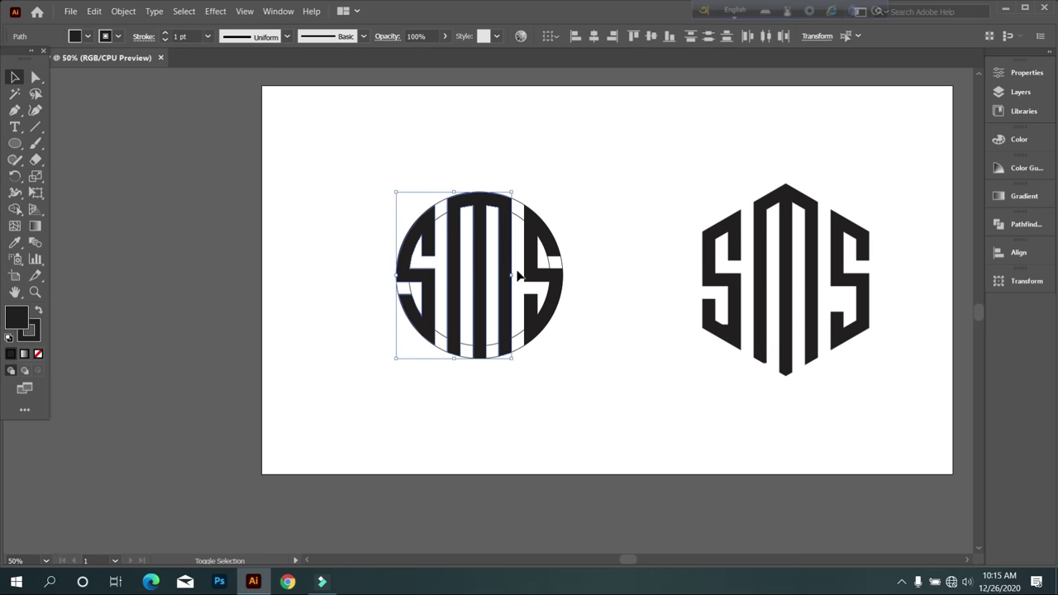
- Move the circle logo aside and delete the leftover grid lines
drag(456, 359, 634, 237)
drag(288, 155, 541, 345)
key(Delete)
drag(311, 149, 570, 411)
key(Delete)
- Position the circle logo beside the hexagon logo and select both logos
scroll(339, 239, up, 1)
drag(650, 244, 522, 348)
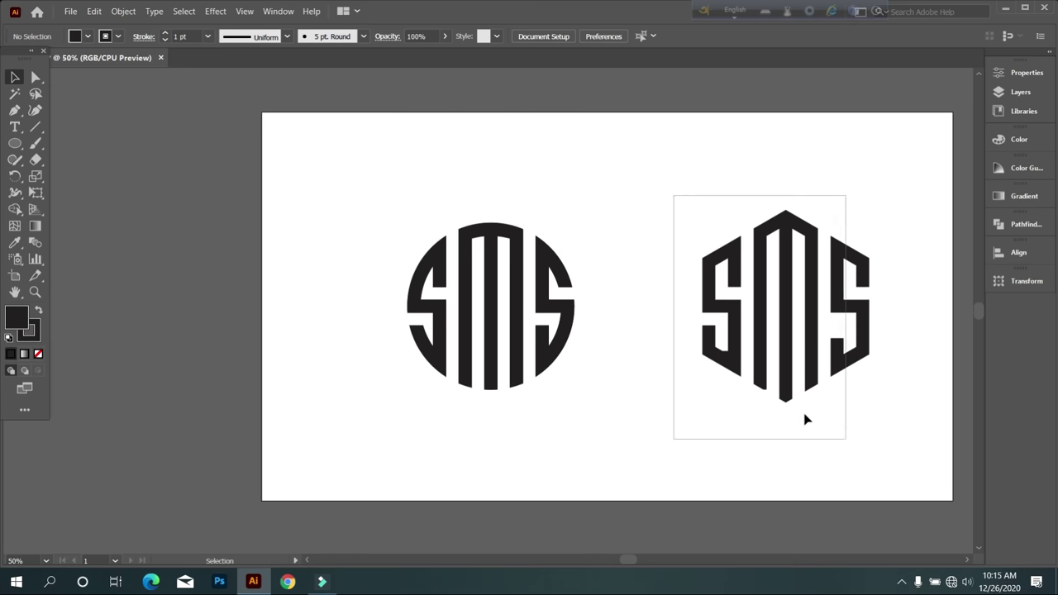
drag(705, 394, 657, 394)
key(ctrl+a)
- Give both logos a black stroke, adjusting its weight from 12 pt to 8 pt, then deselect
click(191, 38)
scroll(192, 38, up, 2)
scroll(192, 38, down, 3)
click(277, 174)
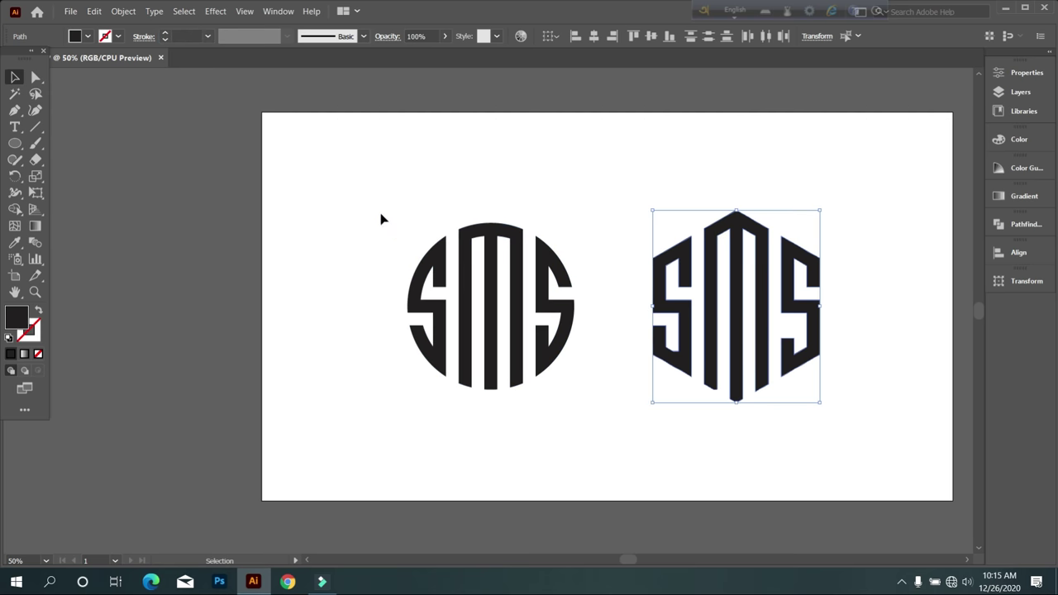
scroll(186, 37, up, 6)
scroll(185, 37, up, 5)
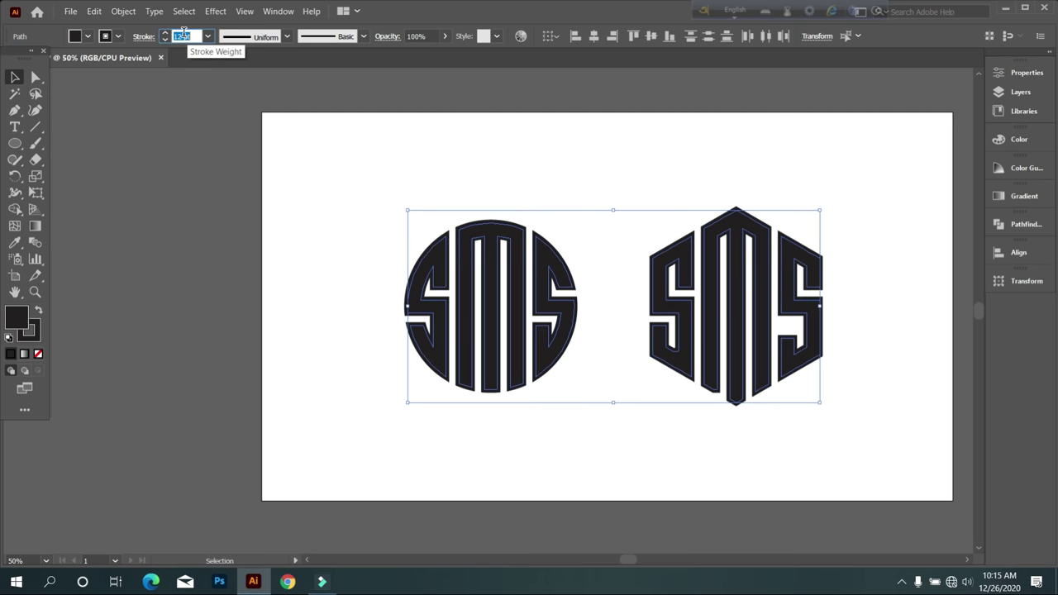
scroll(190, 36, down, 4)
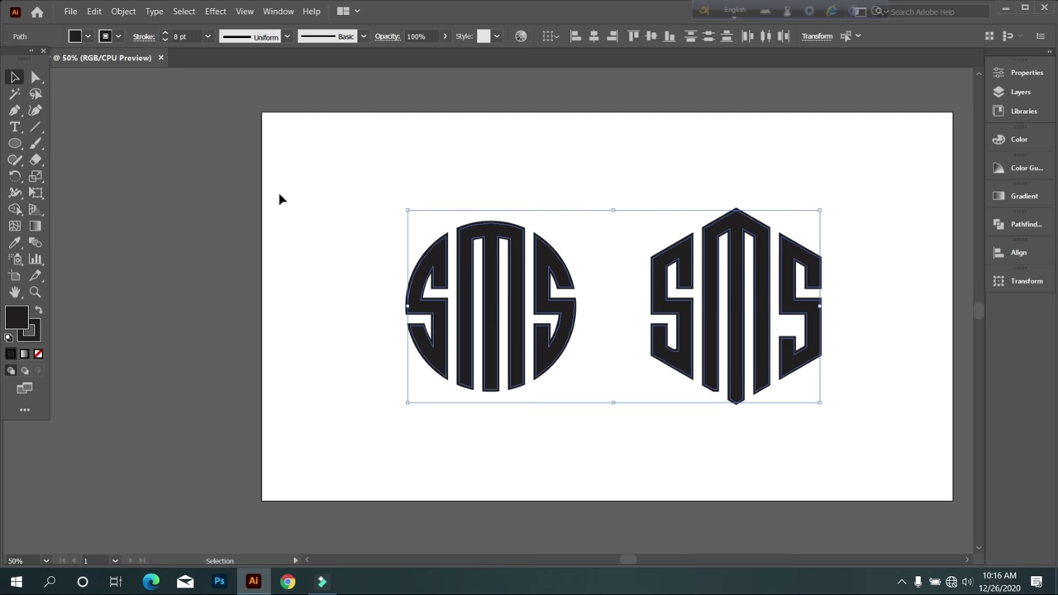
scroll(851, 314, up, 1)
scroll(184, 37, down, 3)
click(206, 141)
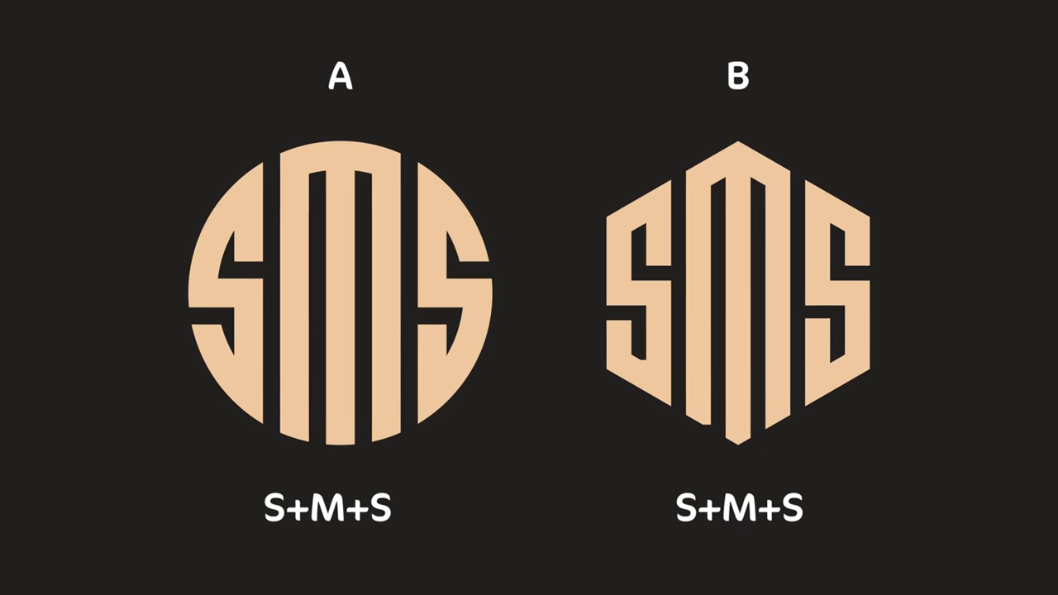